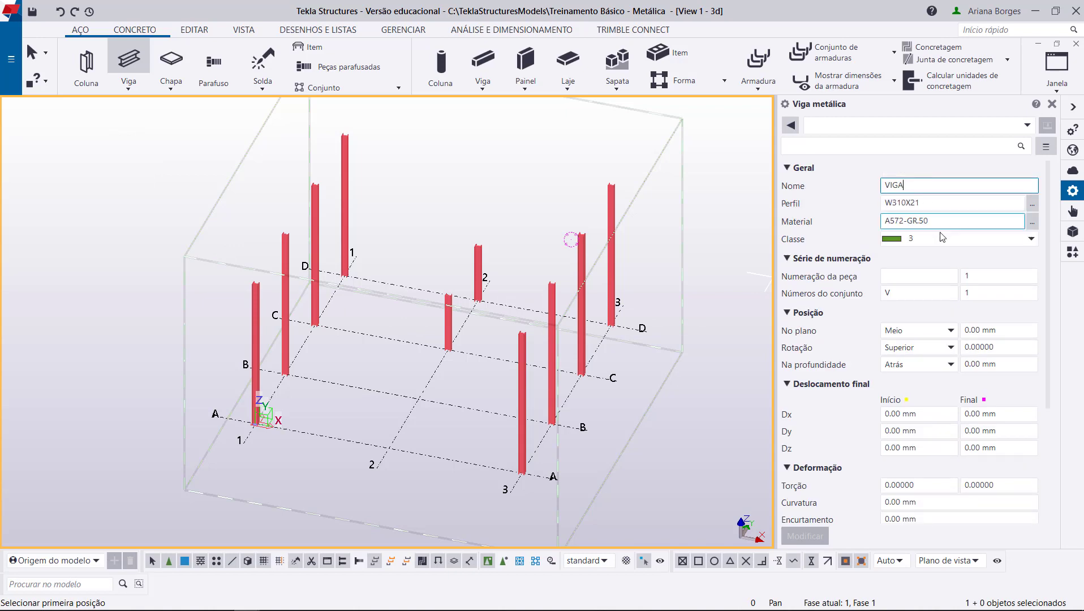
# Open the profile catalogue for the beam and examine the W310 sizes in the W family of I profiles.
pyautogui.doubleClick(918, 183)
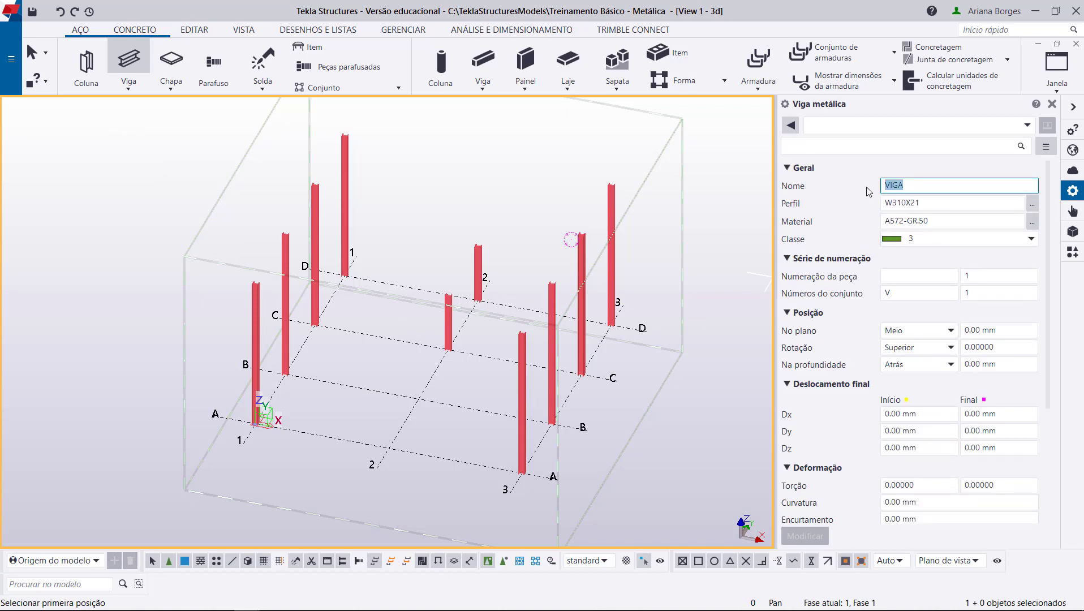
pyautogui.click(944, 204)
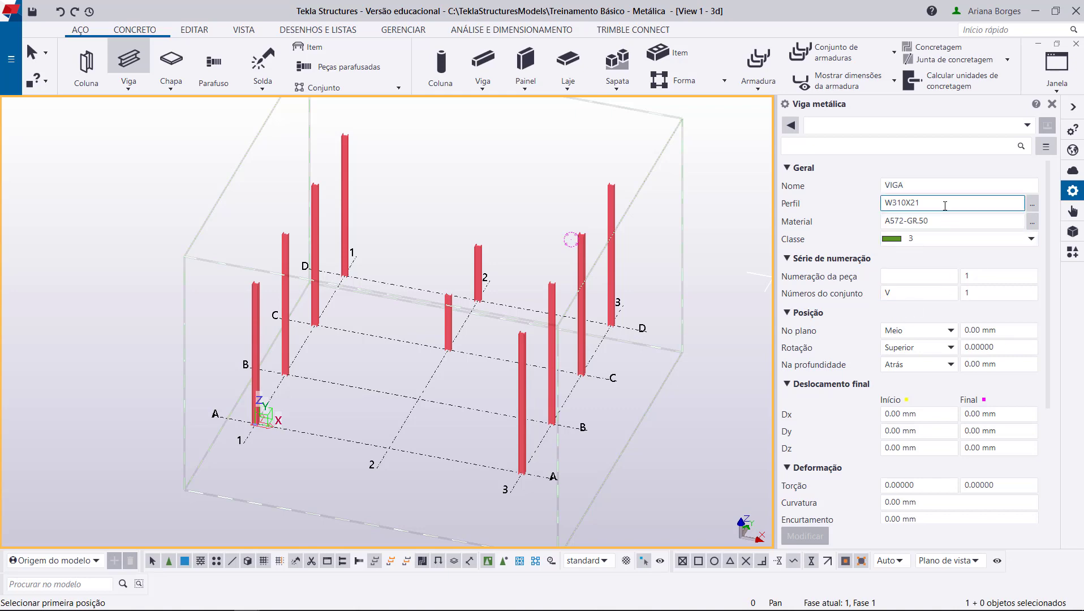
pyautogui.click(1032, 203)
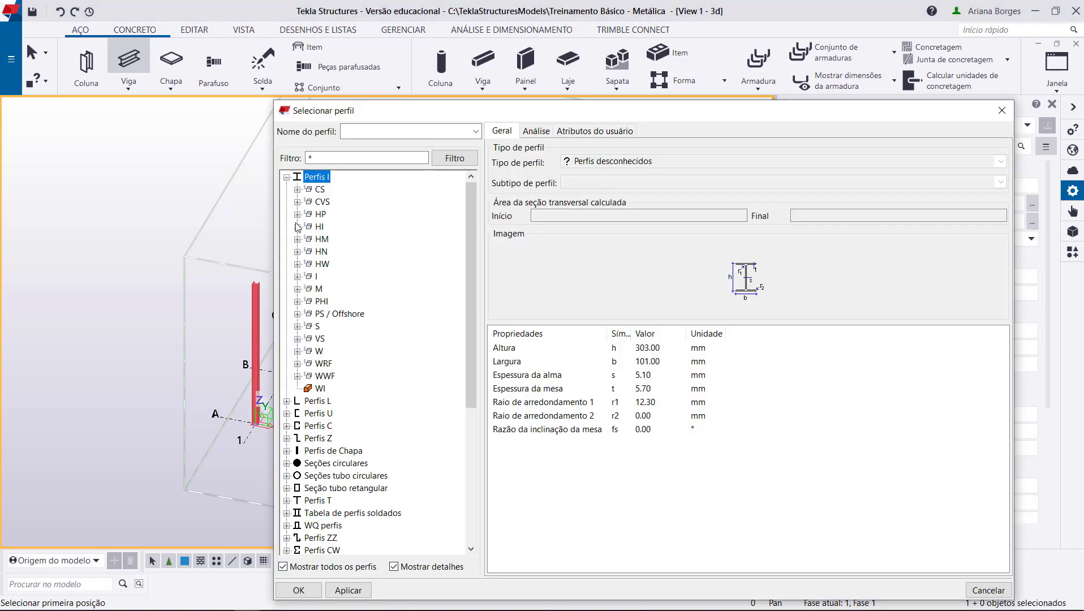
pyautogui.click(286, 178)
pyautogui.click(296, 351)
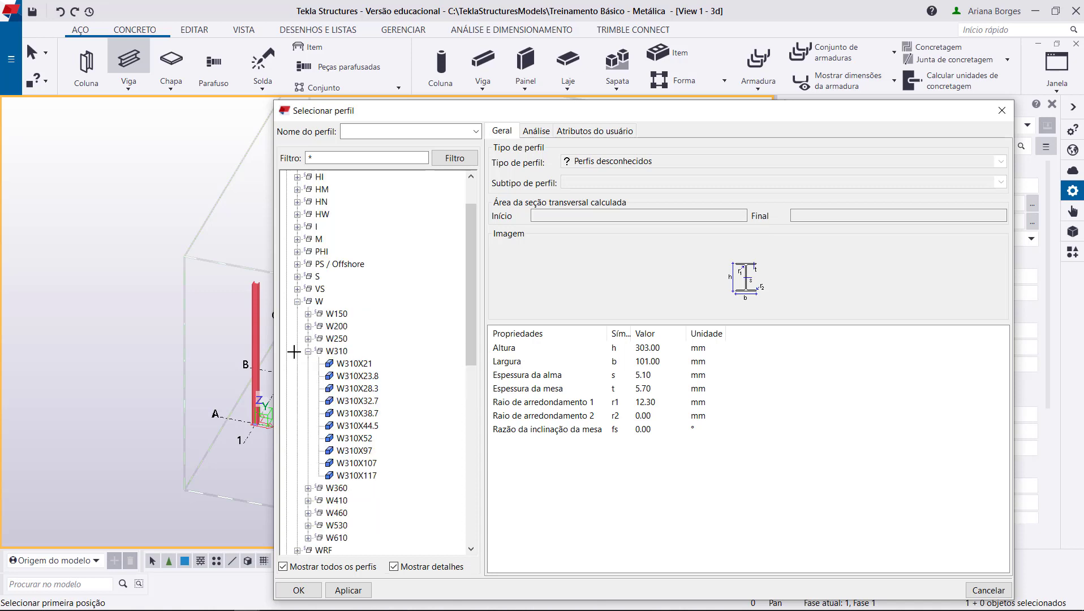
pyautogui.click(308, 352)
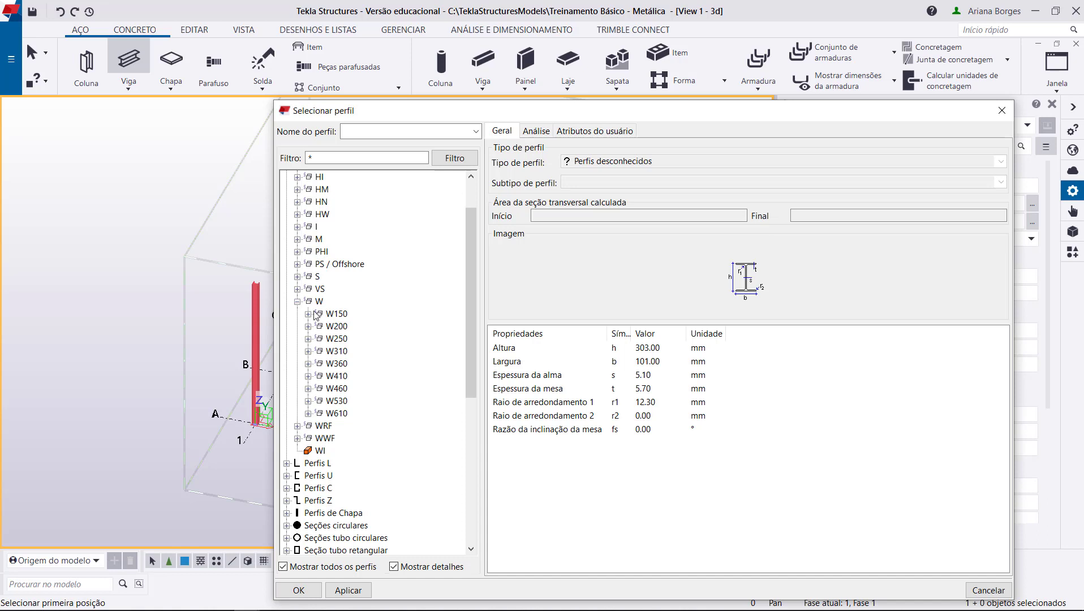
# Examine the height, width and web thickness of the W150X13 profile, leaving the catalogue without applying it.
pyautogui.click(309, 315)
pyautogui.scroll(2, 340, 379)
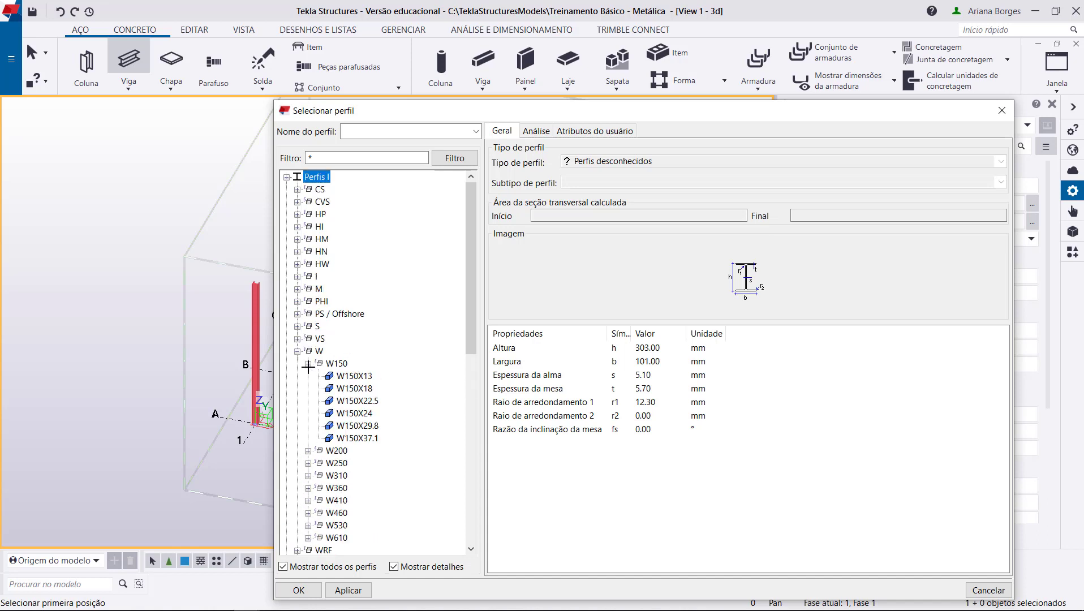
pyautogui.click(342, 378)
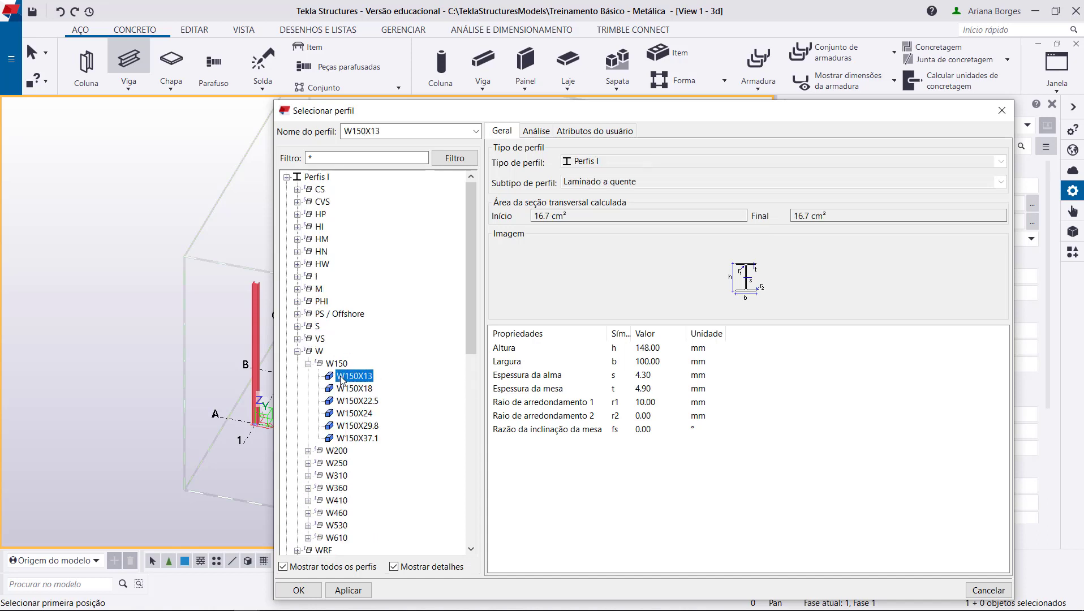
pyautogui.click(658, 349)
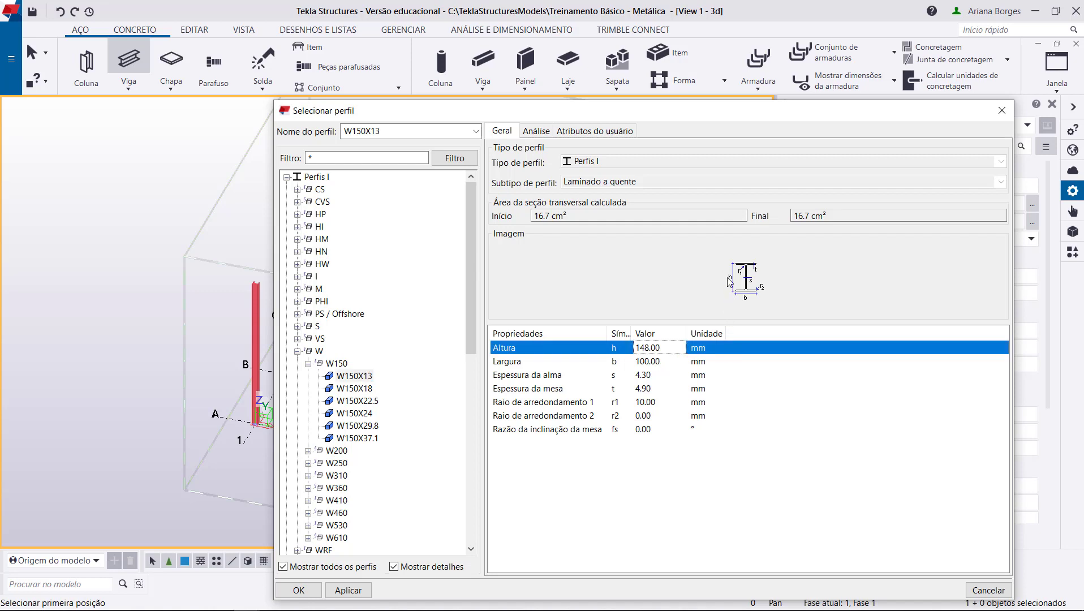
pyautogui.click(673, 365)
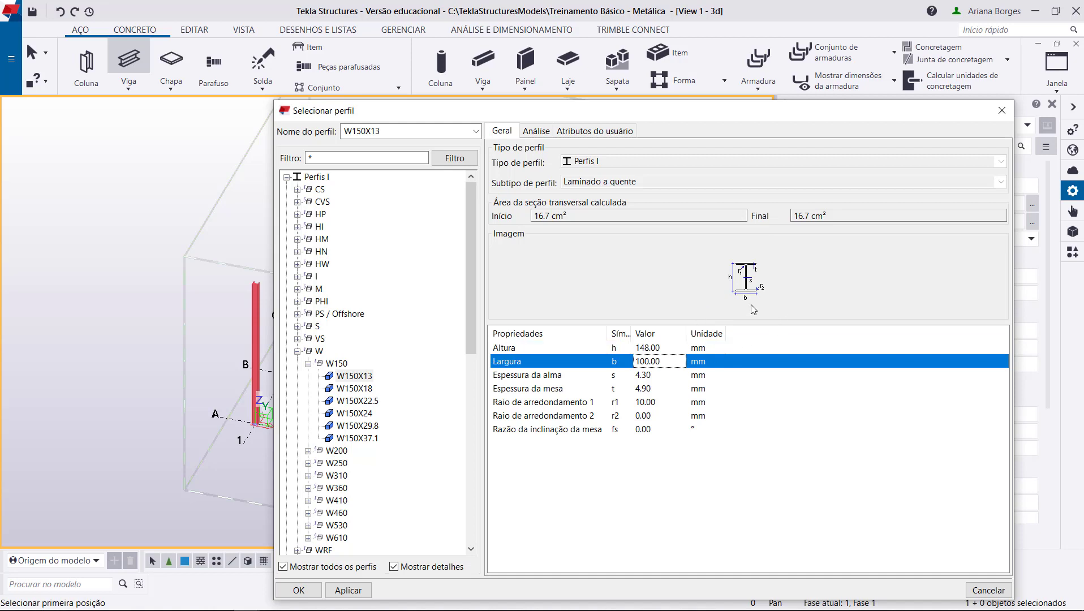
pyautogui.click(657, 378)
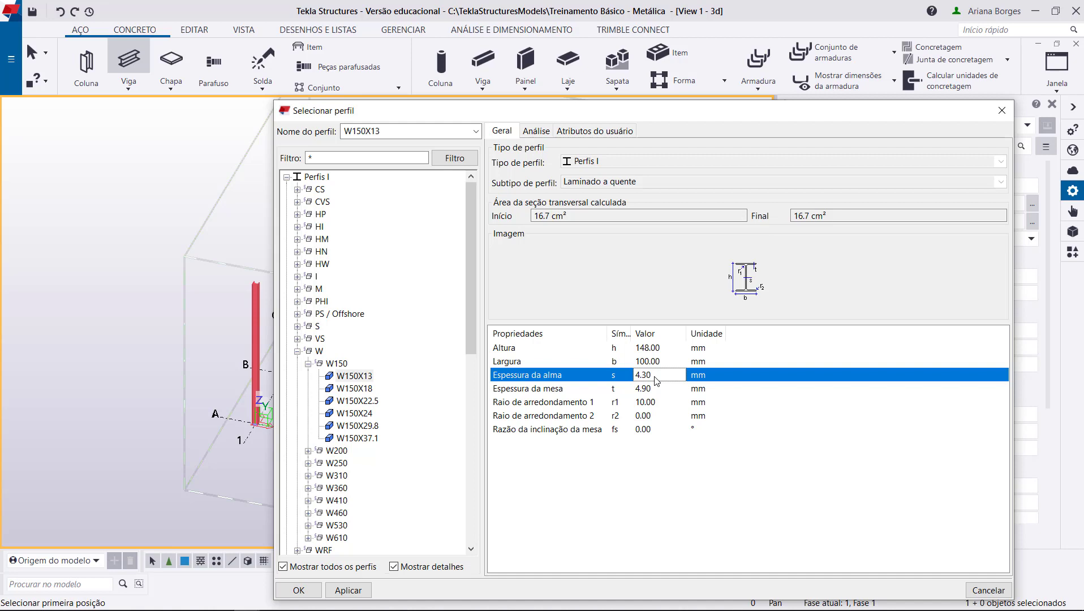
pyautogui.click(979, 591)
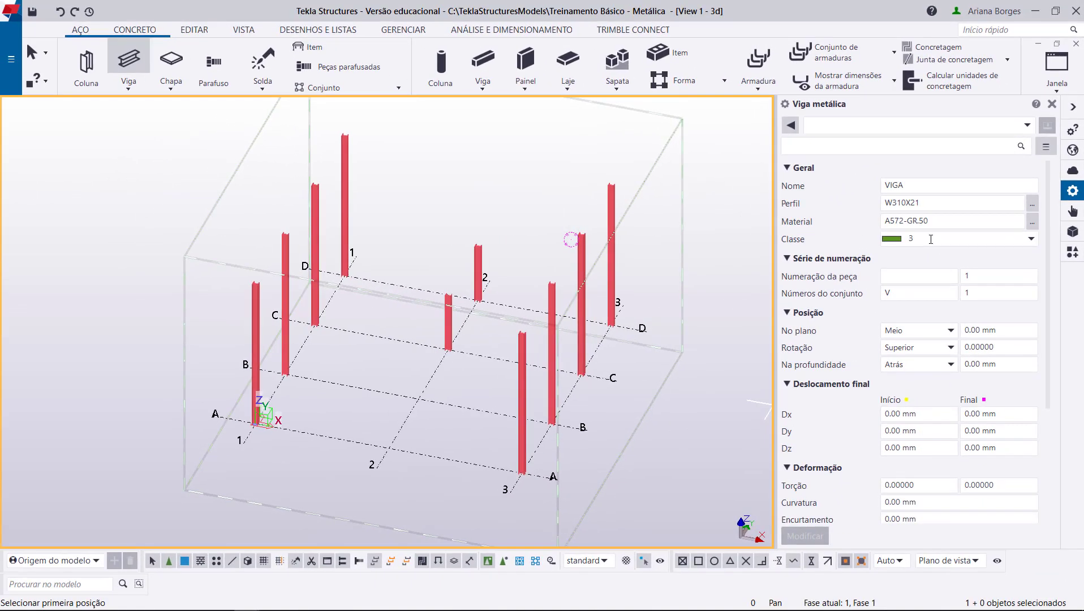
# Set the beam's part numbering prefix to vig and its assembly prefix to VIG.
pyautogui.click(930, 238)
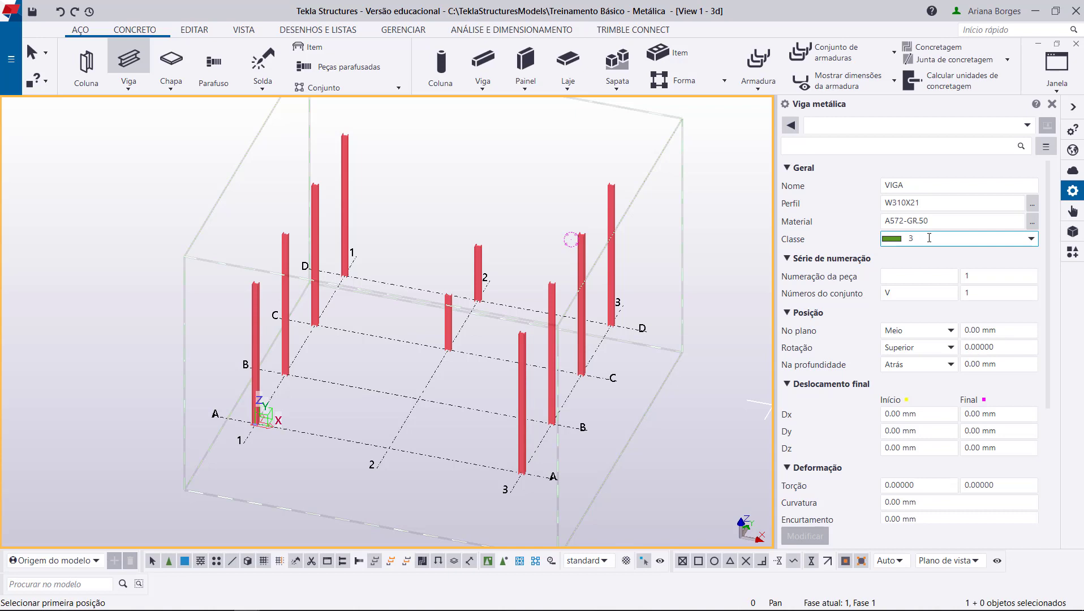
pyautogui.click(913, 276)
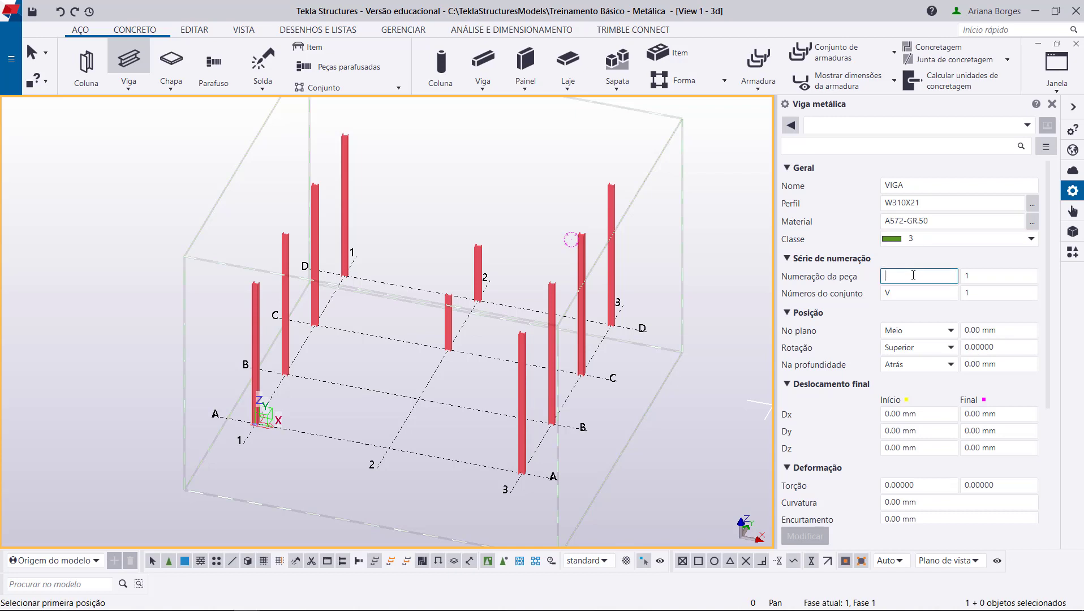
pyautogui.write('vig')
pyautogui.click(913, 293)
pyautogui.write('VIG')
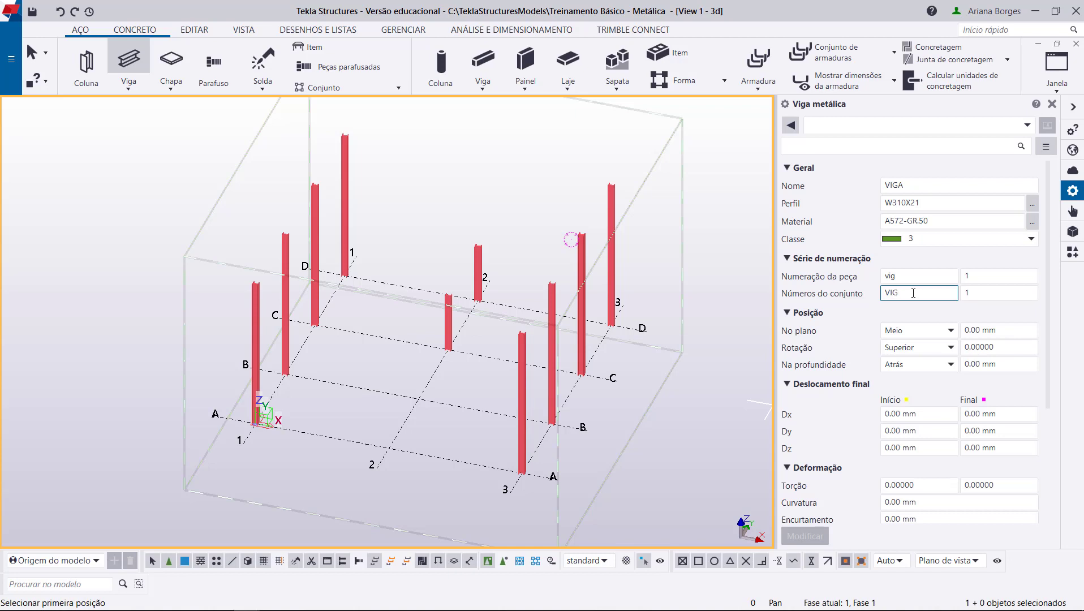
pyautogui.click(982, 292)
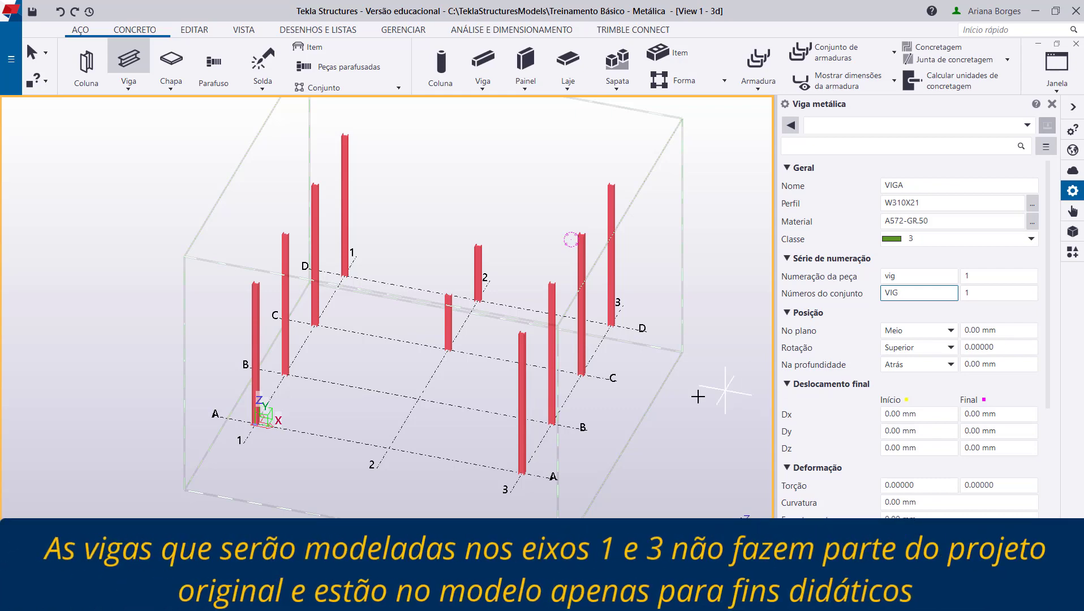
# Model a W310X21 beam from the top of column A/1 to the top of column B/1 and end the command.
pyautogui.scroll(6, 234, 322)
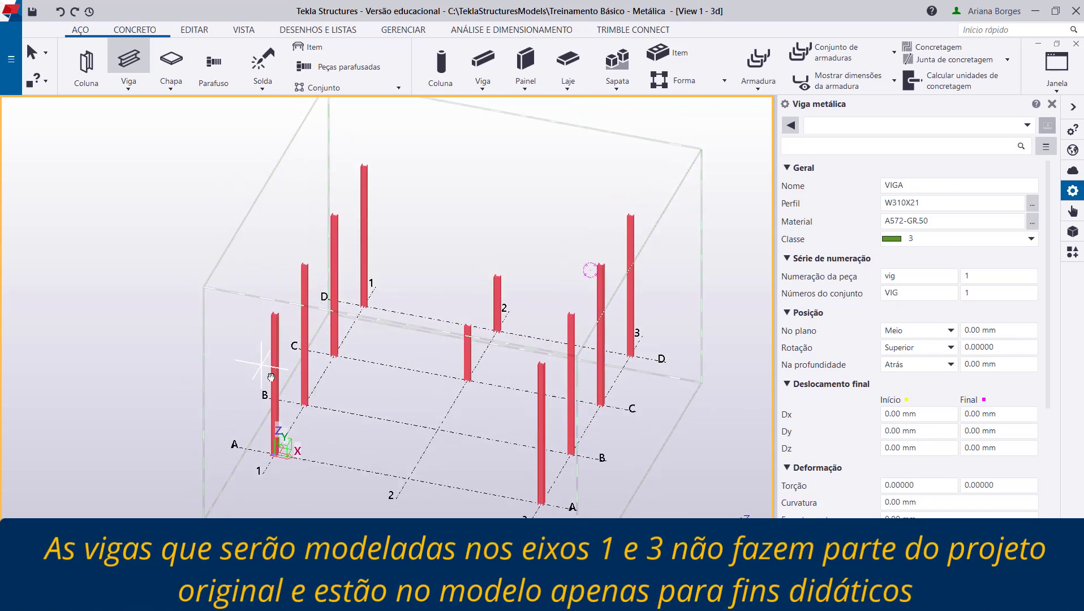
pyautogui.scroll(1, 301, 404)
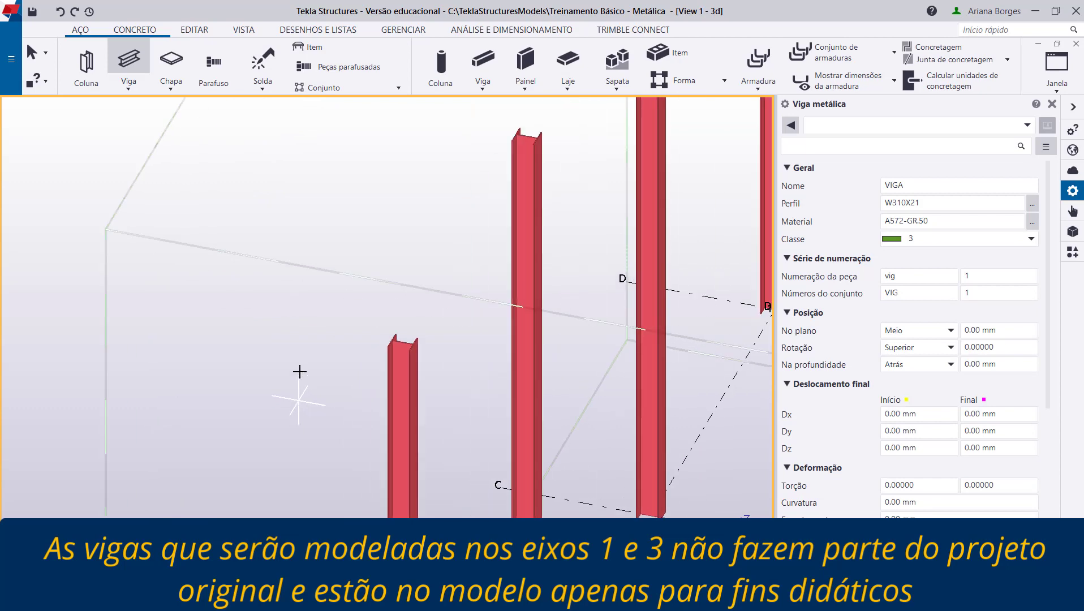
pyautogui.click(403, 343)
pyautogui.moveTo(368, 261); pyautogui.dragTo(377, 391, button='middle')
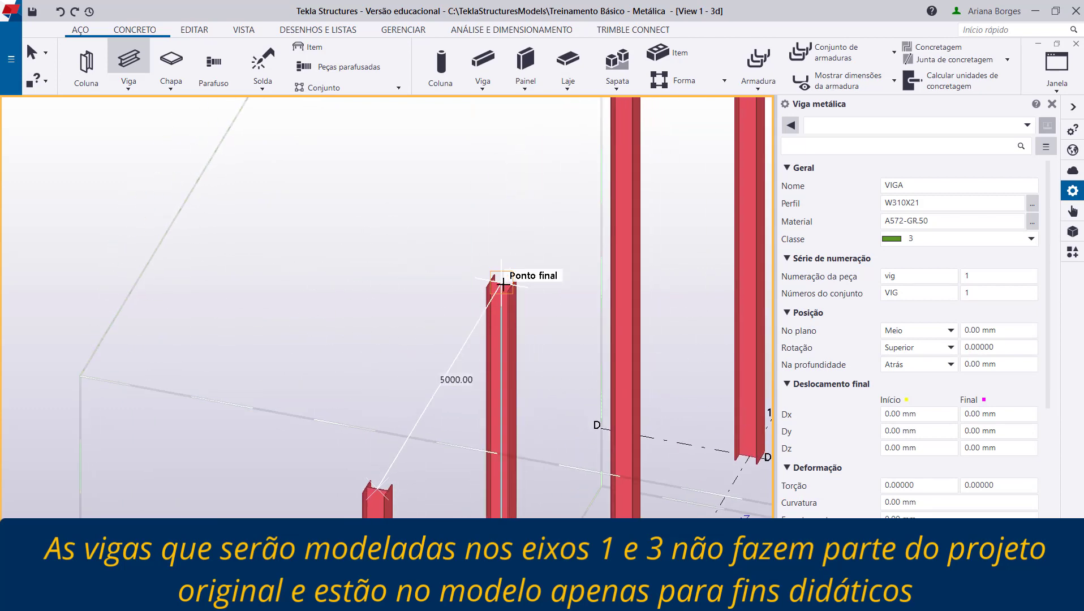
pyautogui.click(502, 283)
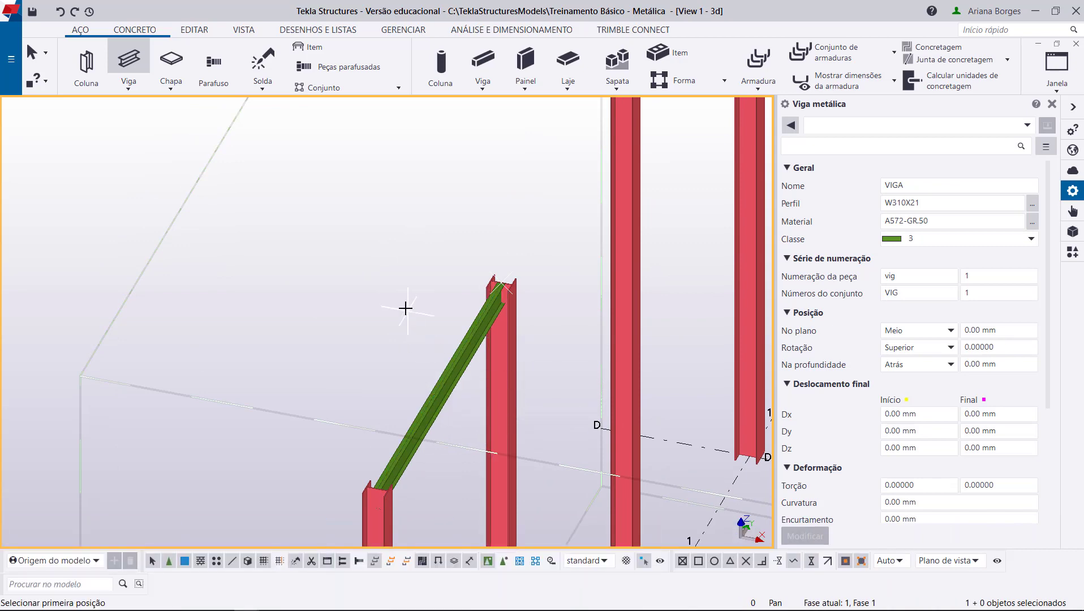
pyautogui.rightClick(405, 306)
pyautogui.click(439, 322)
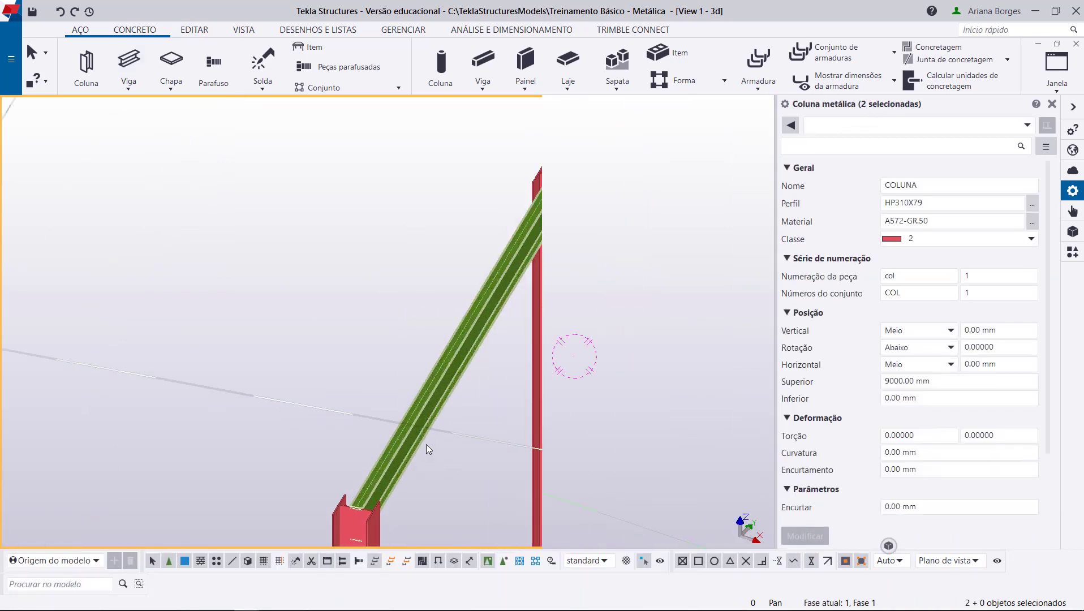
pyautogui.keyDown('ctrl'); pyautogui.moveTo(427, 447); pyautogui.dragTo(525, 118, button='middle'); pyautogui.keyUp('ctrl')
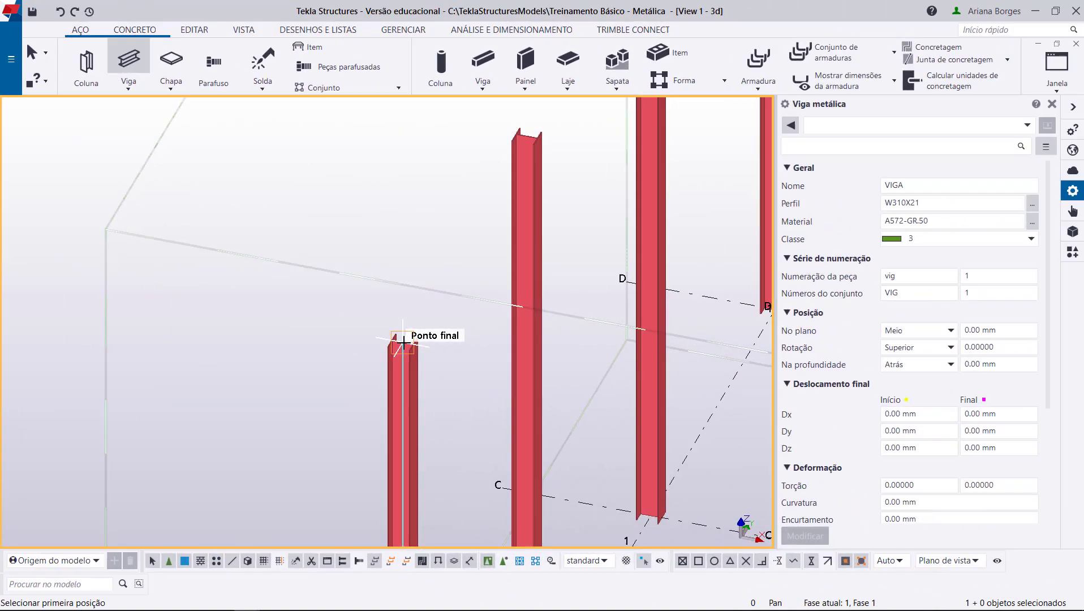
# Place the W310X21 beam between the top end points of the columns at A/1 and B/1, with nothing left selected.
pyautogui.click(403, 343)
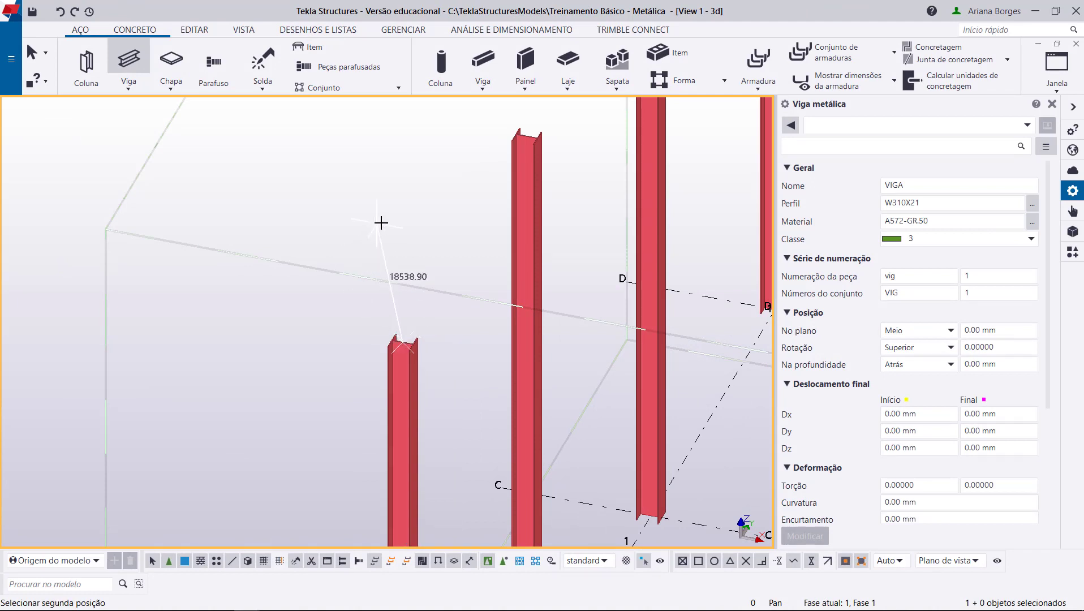
pyautogui.moveTo(380, 223); pyautogui.dragTo(373, 338, button='middle')
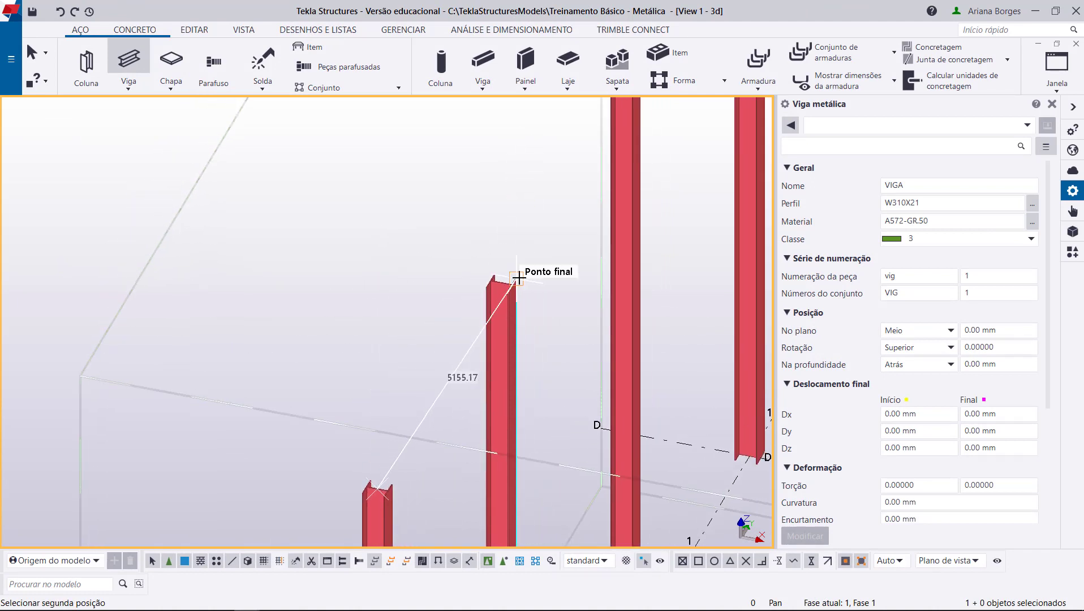
pyautogui.click(503, 284)
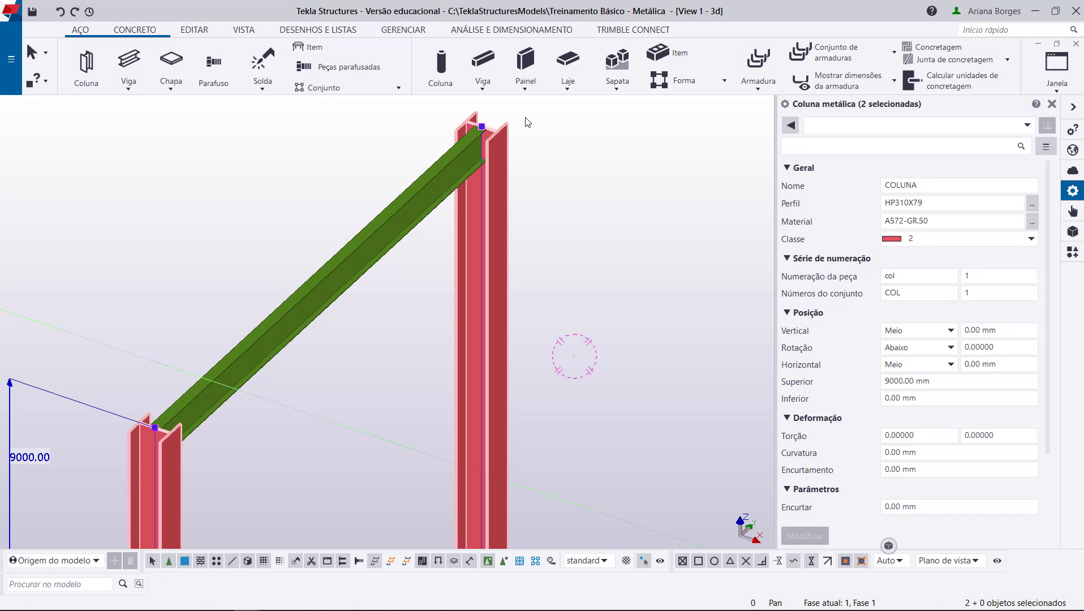
pyautogui.click(526, 117)
pyautogui.scroll(-6, 386, 271)
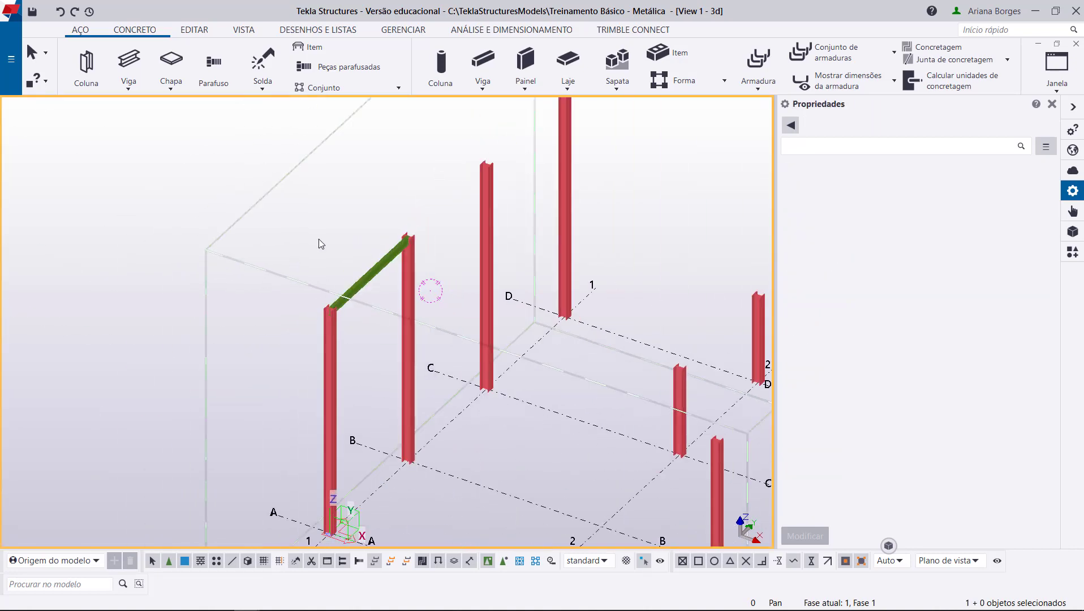
# Open the steel beam properties of the beam between columns A/1 and B/1.
pyautogui.scroll(5, 407, 247)
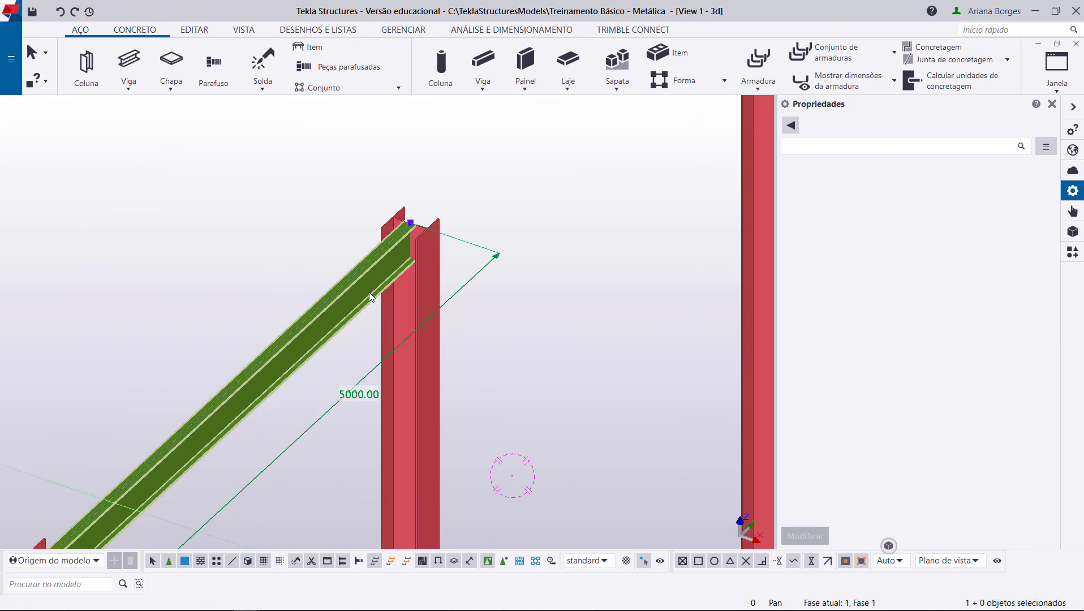
pyautogui.doubleClick(369, 292)
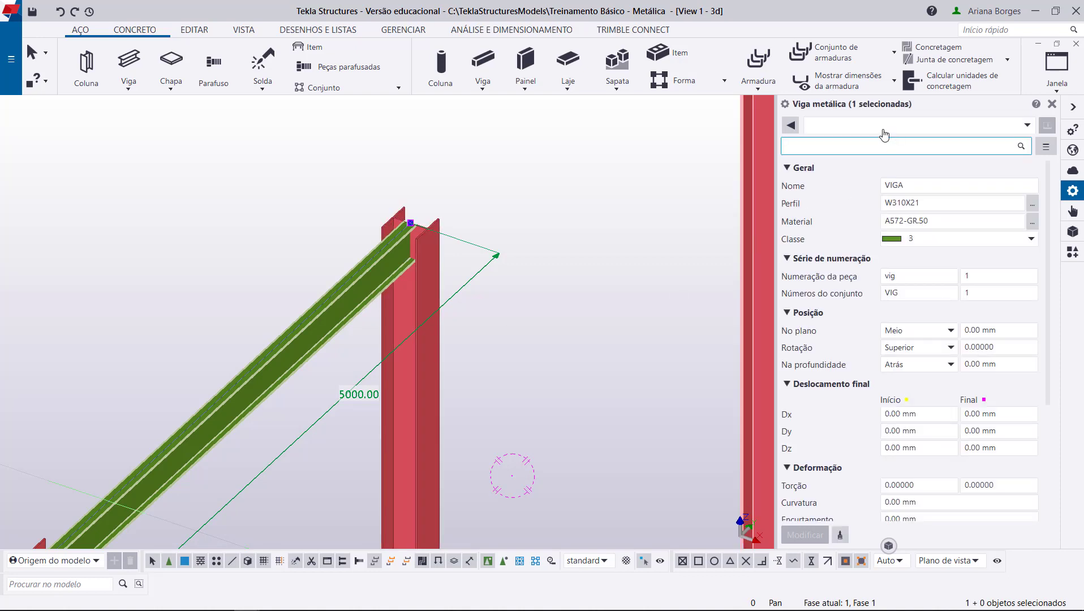
pyautogui.click(791, 127)
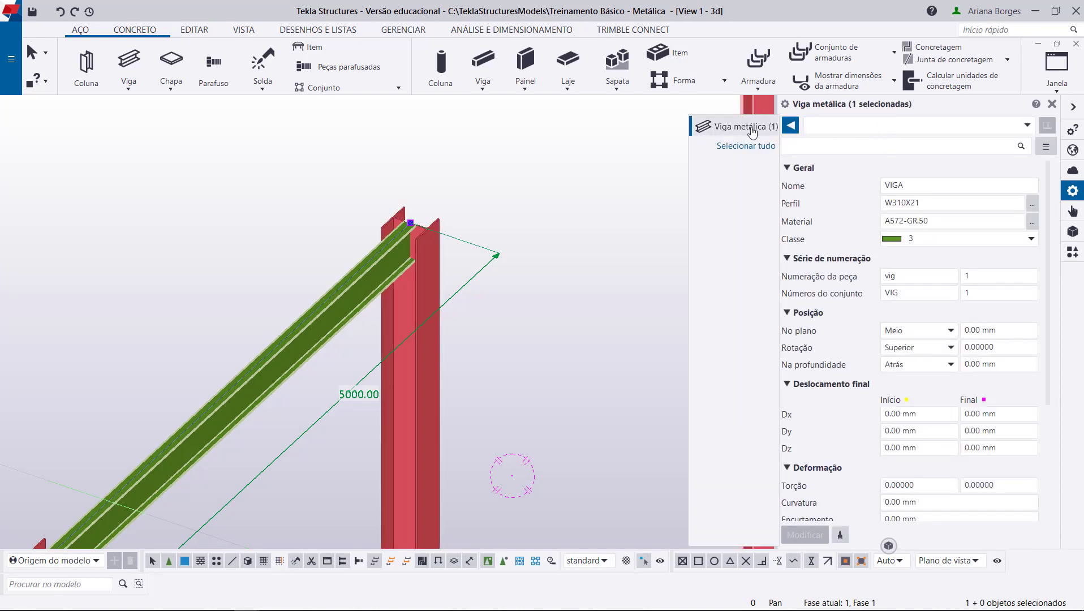
pyautogui.click(753, 130)
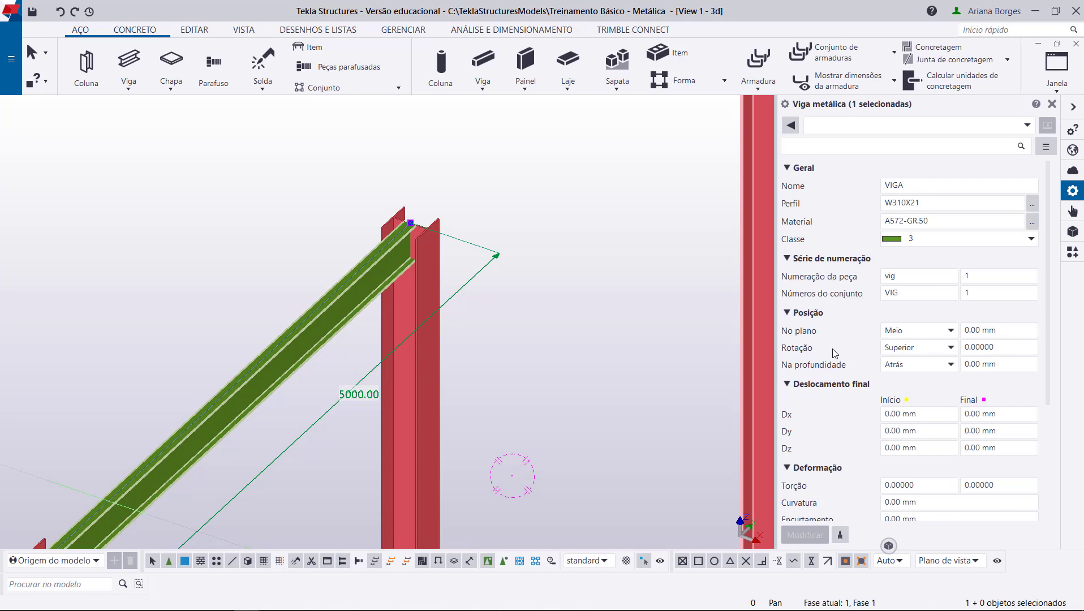
# Set the selected beam's rotation to Posterior, apply it and inspect the beam end at column B/1.
pyautogui.click(906, 353)
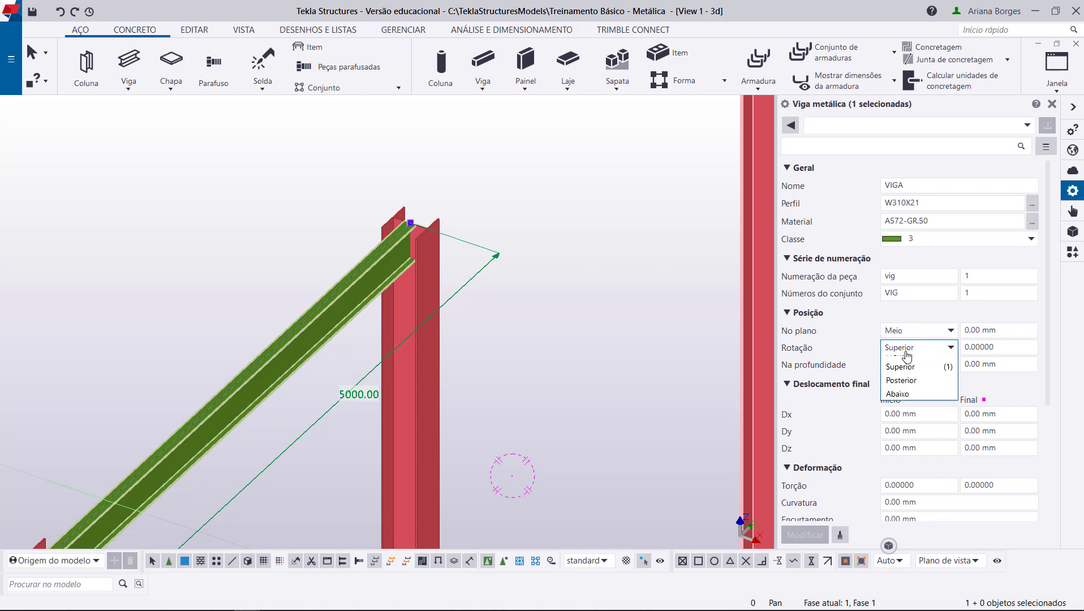
pyautogui.click(902, 389)
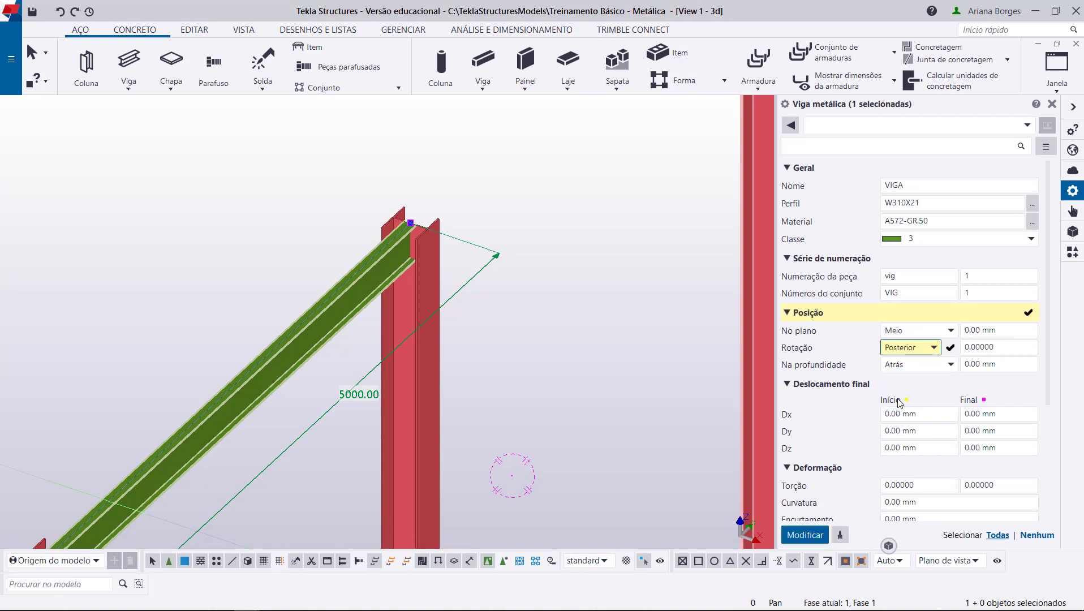
pyautogui.click(801, 539)
pyautogui.scroll(5, 407, 339)
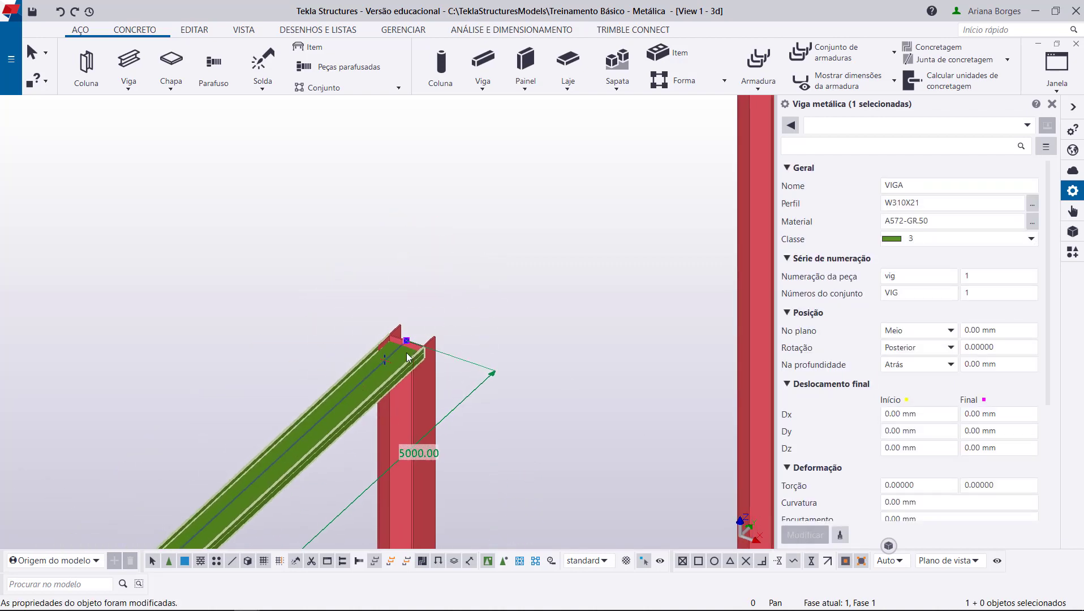
pyautogui.scroll(1, 408, 341)
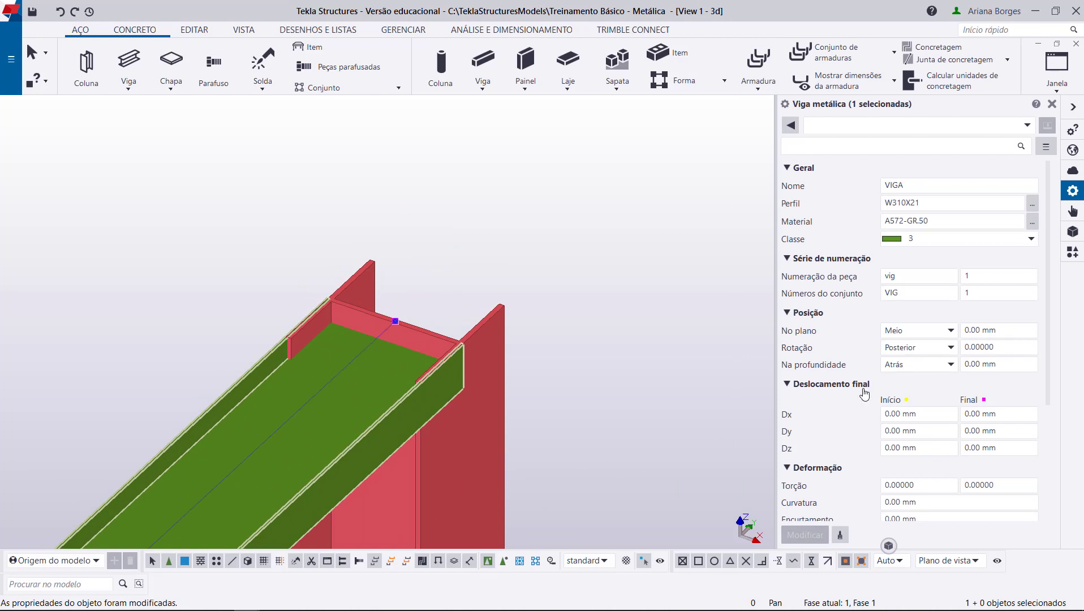
# Set the selected beam's rotation to Abaixo and apply the change.
pyautogui.click(931, 348)
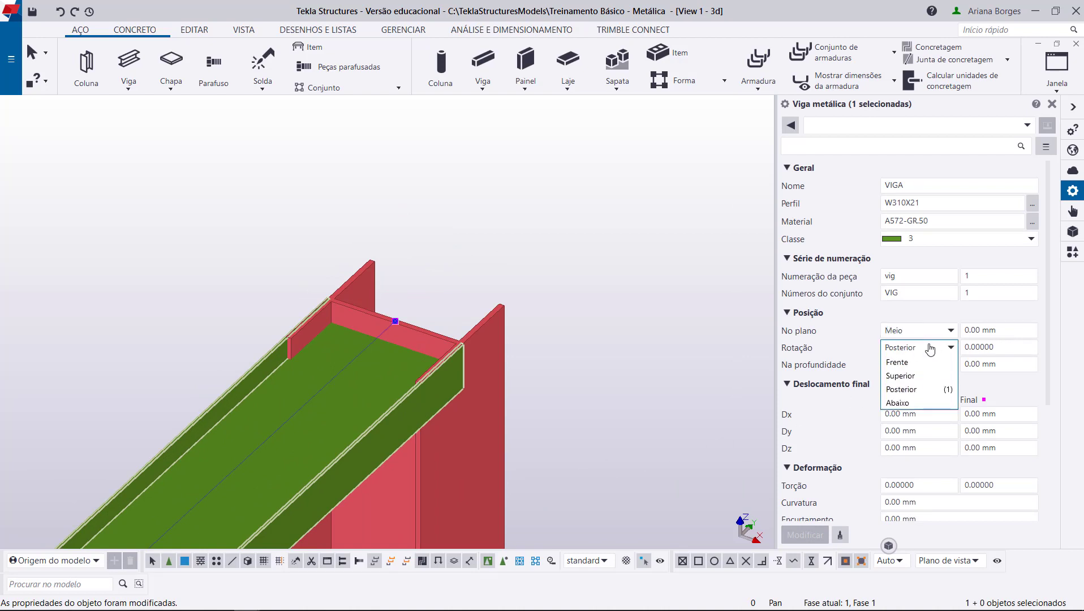
pyautogui.click(928, 403)
pyautogui.click(804, 536)
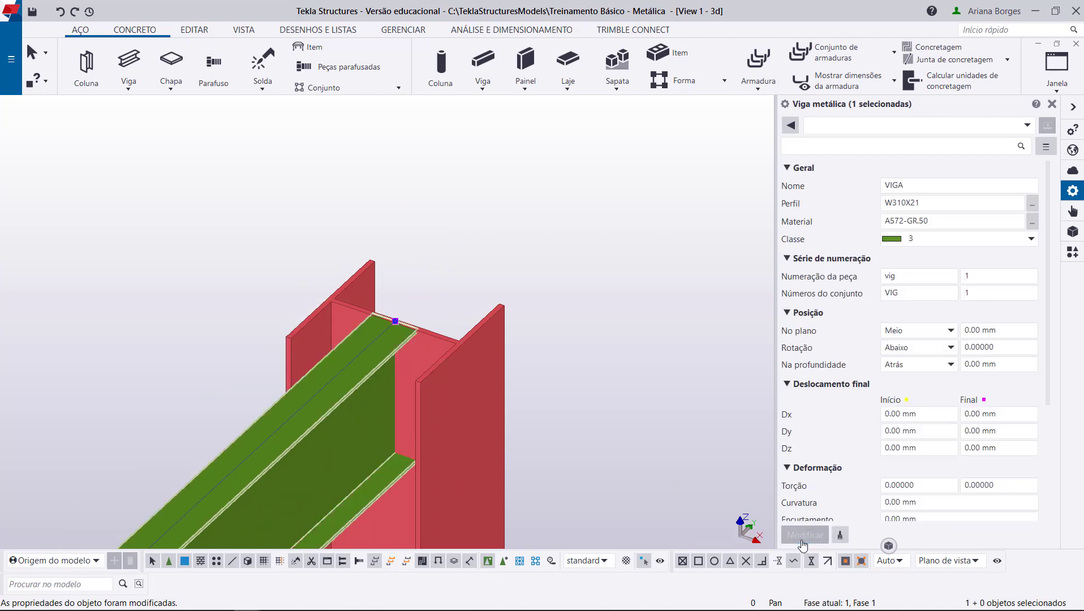
# Set the selected beam's depth position to Meio, apply it and inspect the beam end at column B/1.
pyautogui.scroll(-10, 479, 309)
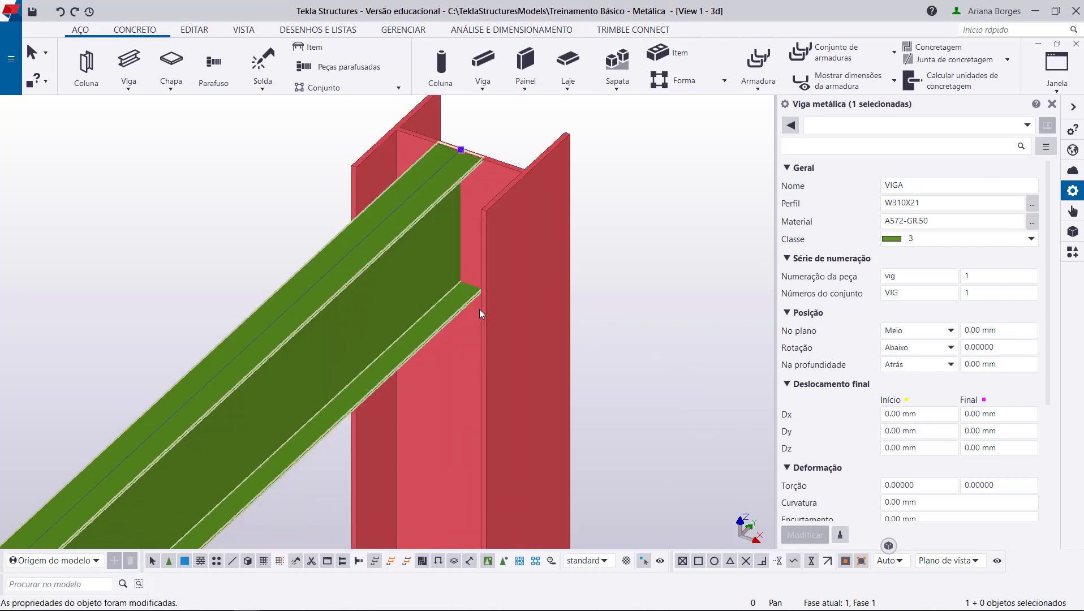
pyautogui.moveTo(431, 404); pyautogui.dragTo(461, 351, button='middle')
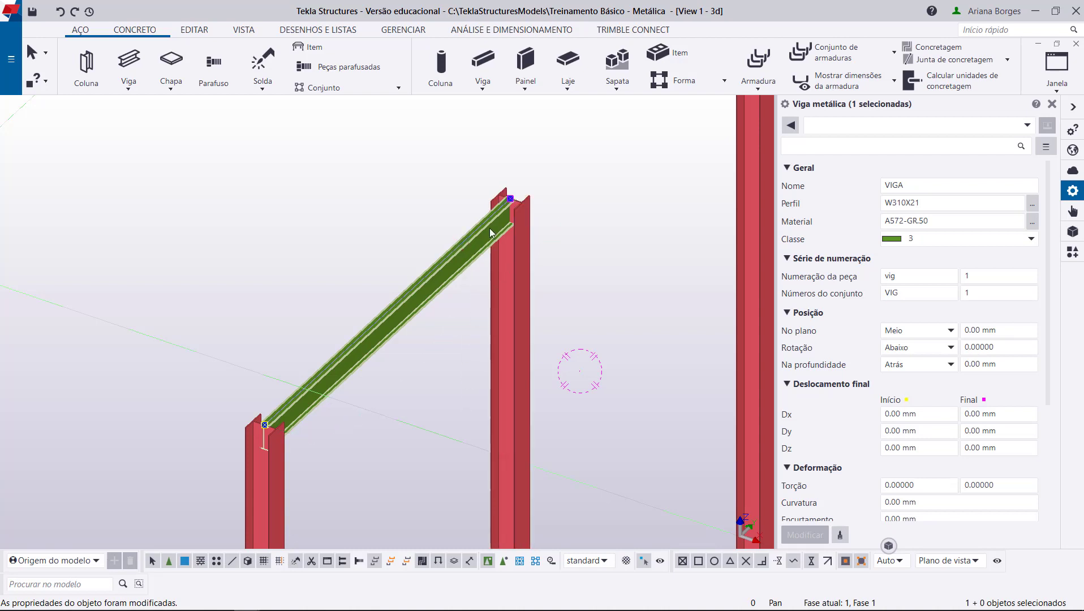
pyautogui.scroll(5, 491, 232)
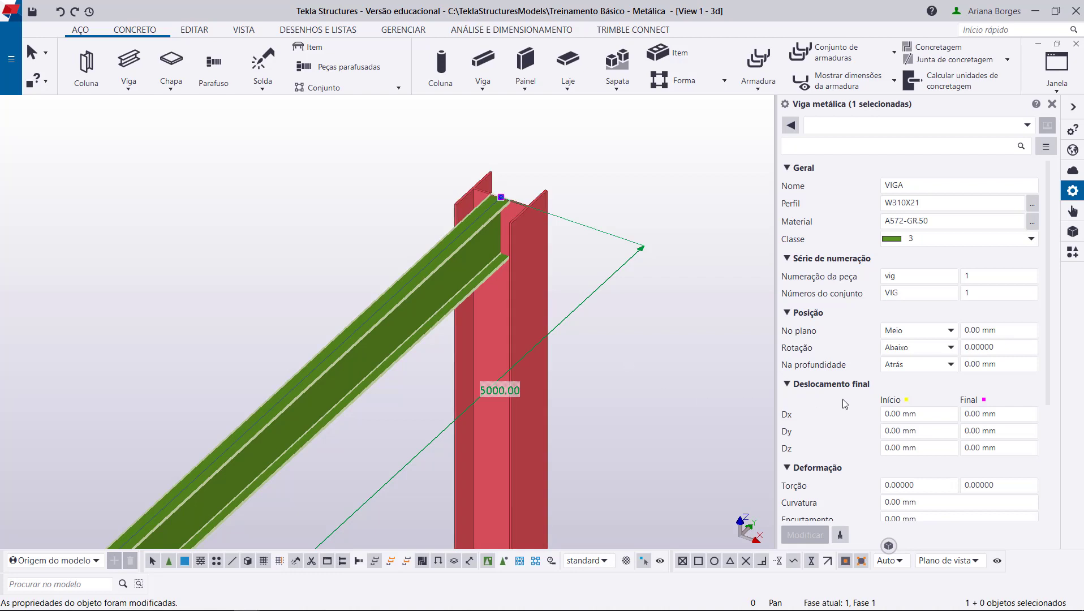
pyautogui.click(924, 370)
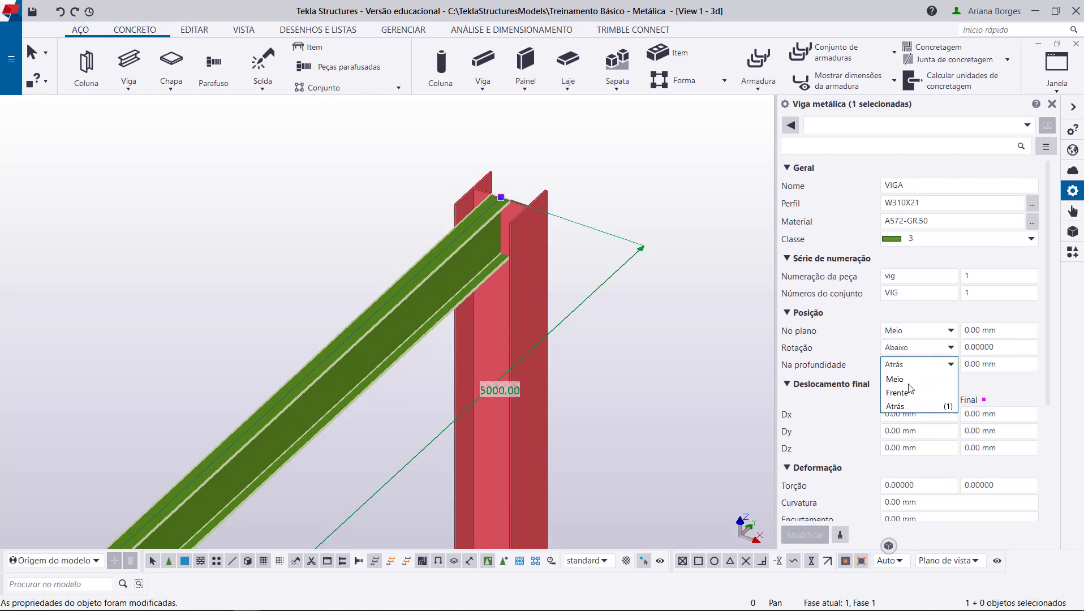
pyautogui.click(899, 379)
pyautogui.click(809, 534)
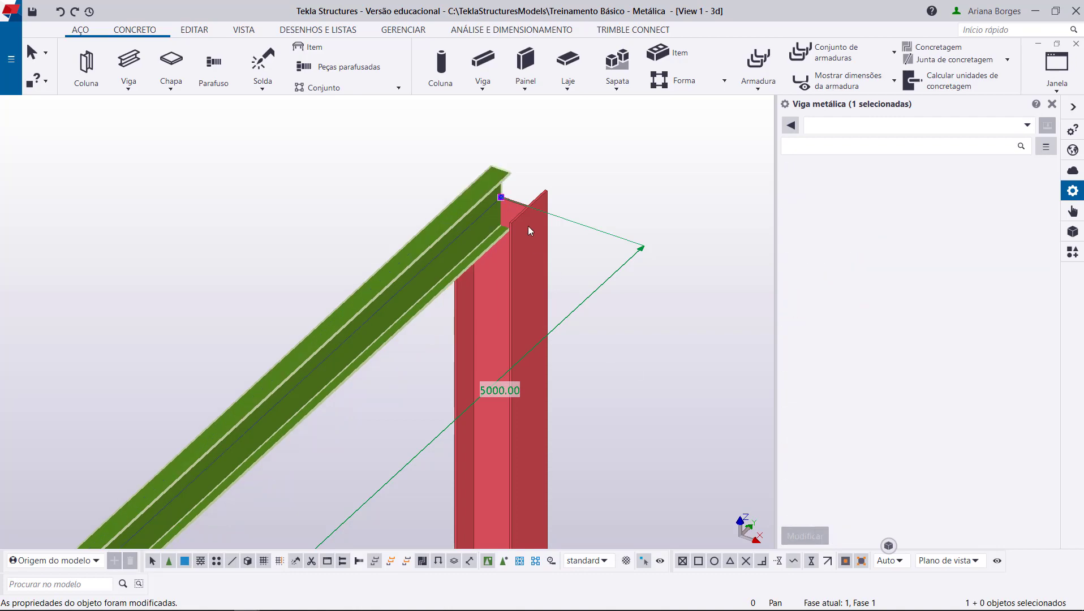
pyautogui.scroll(5, 520, 243)
pyautogui.keyDown('ctrl'); pyautogui.moveTo(514, 264); pyautogui.dragTo(309, 248, button='middle'); pyautogui.keyUp('ctrl')
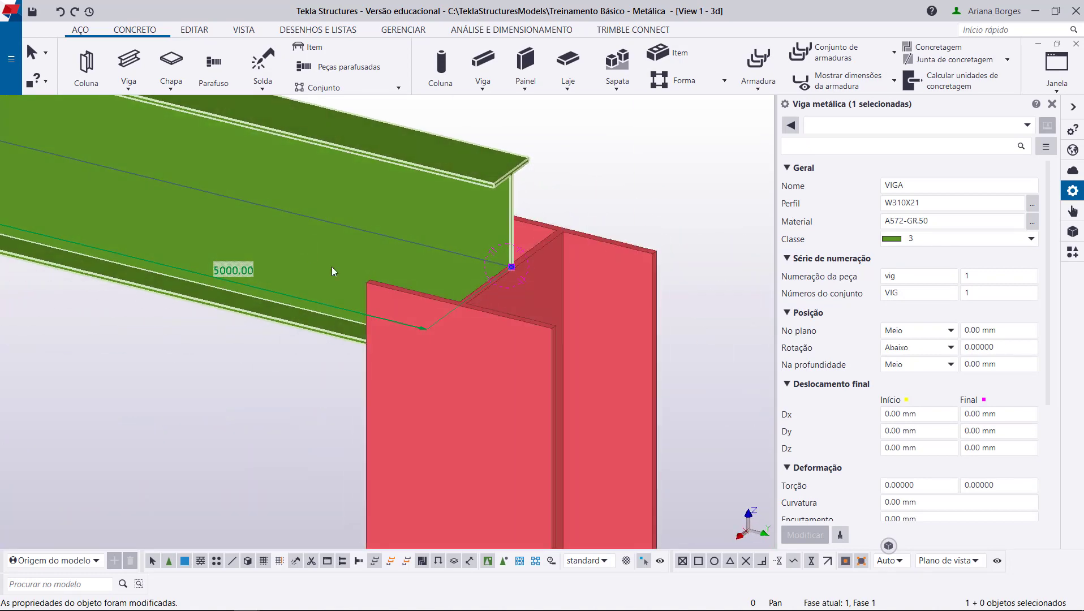
# Set the selected beam's depth position (Na profundidade) to Atrás and apply the change.
pyautogui.click(923, 365)
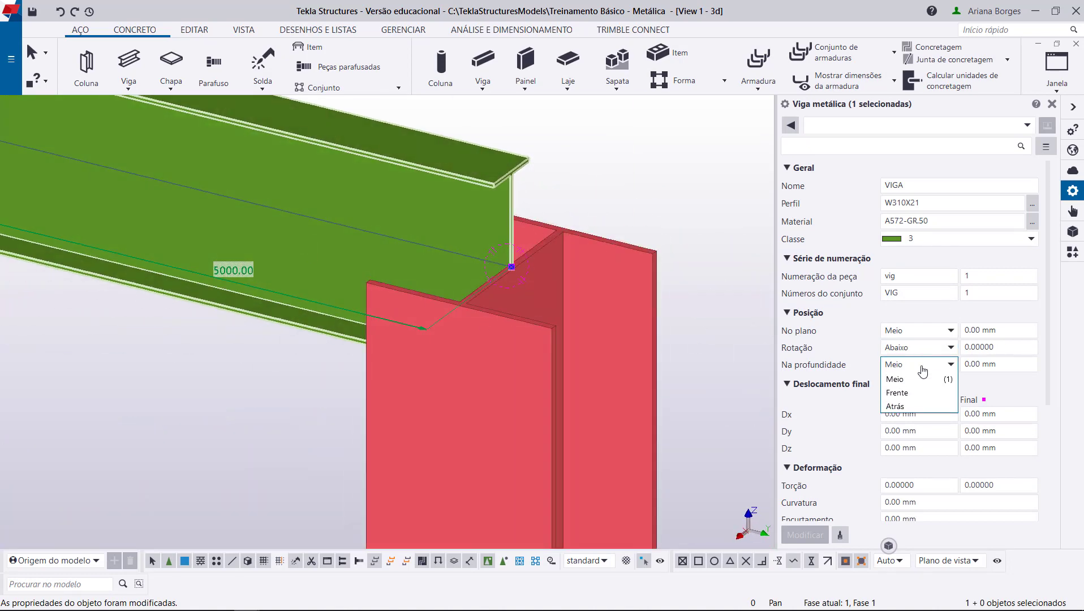
pyautogui.click(919, 406)
pyautogui.click(813, 538)
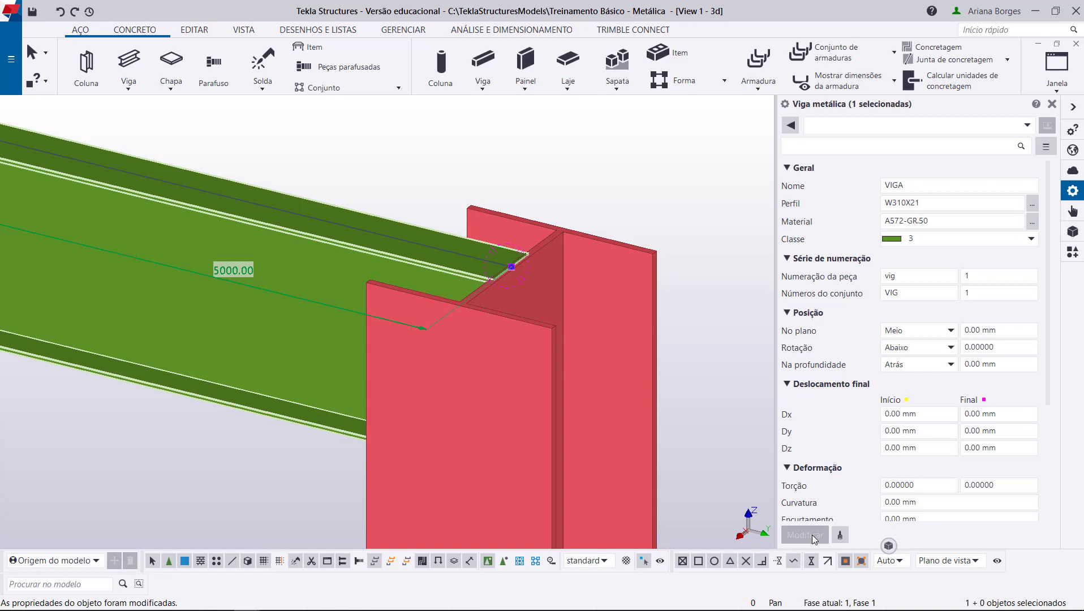
# Set the selected beam's depth position to Frente, apply it and inspect the beam end above column B/1.
pyautogui.click(933, 368)
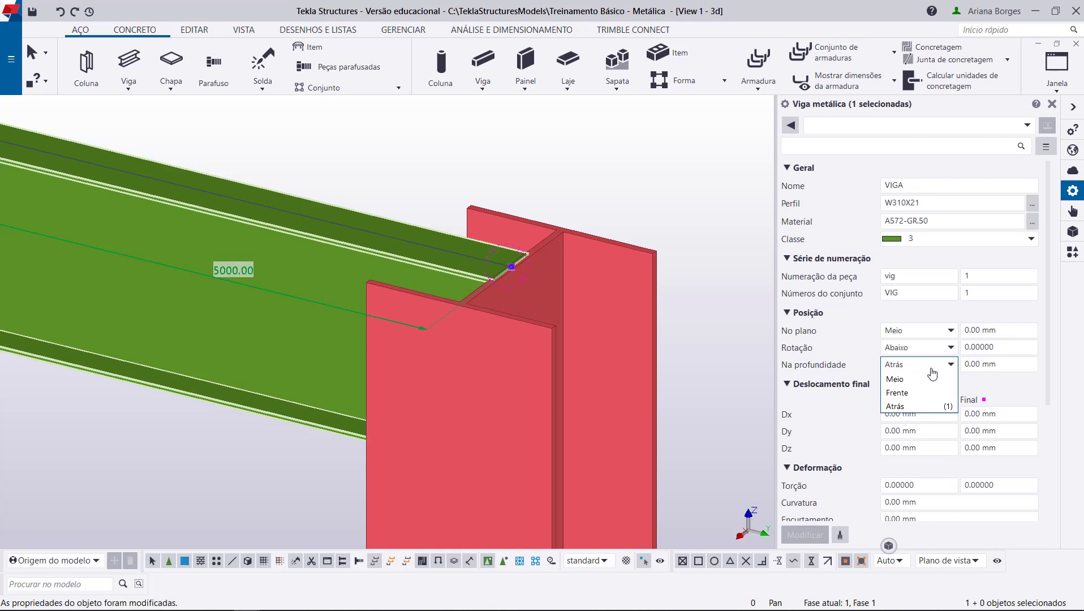
pyautogui.click(927, 393)
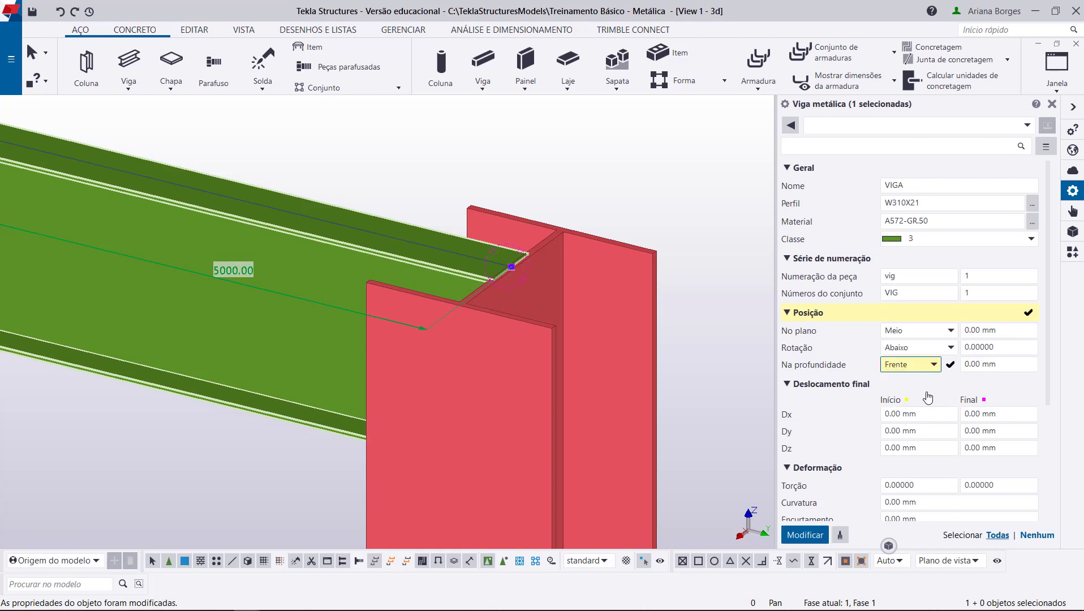
pyautogui.click(805, 535)
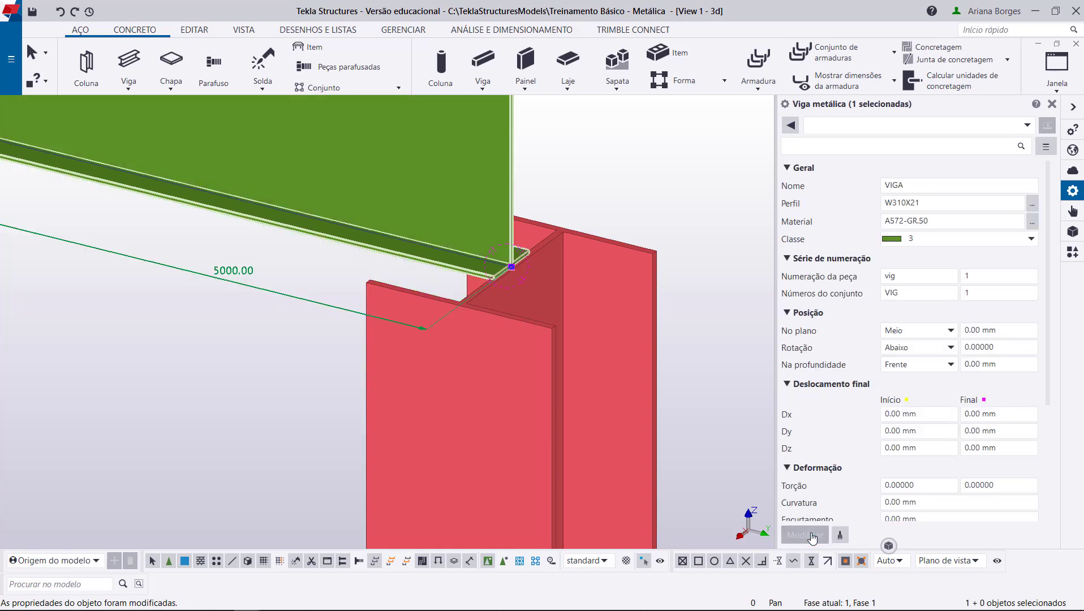
pyautogui.keyDown('ctrl'); pyautogui.moveTo(605, 281); pyautogui.dragTo(566, 399, button='middle'); pyautogui.keyUp('ctrl')
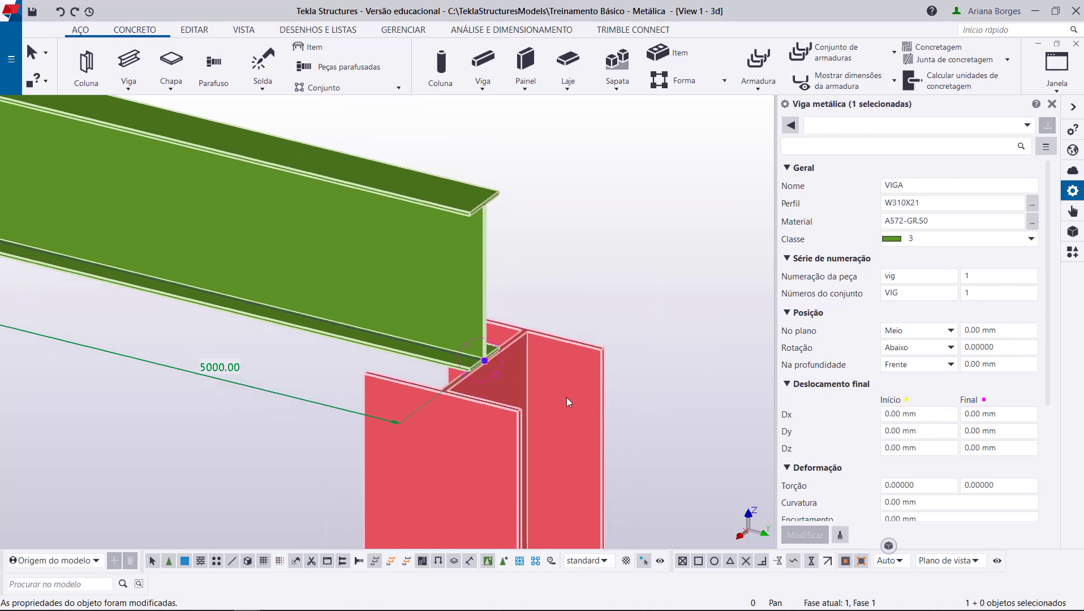
# Return the selected beam's depth position to Atrás and apply the change.
pyautogui.click(912, 364)
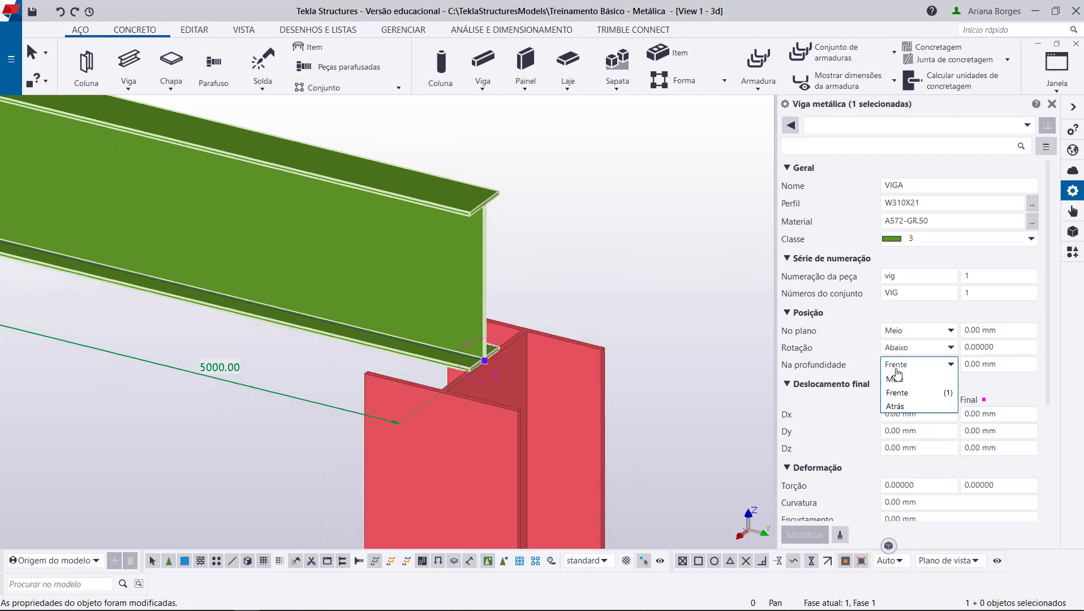
pyautogui.click(897, 406)
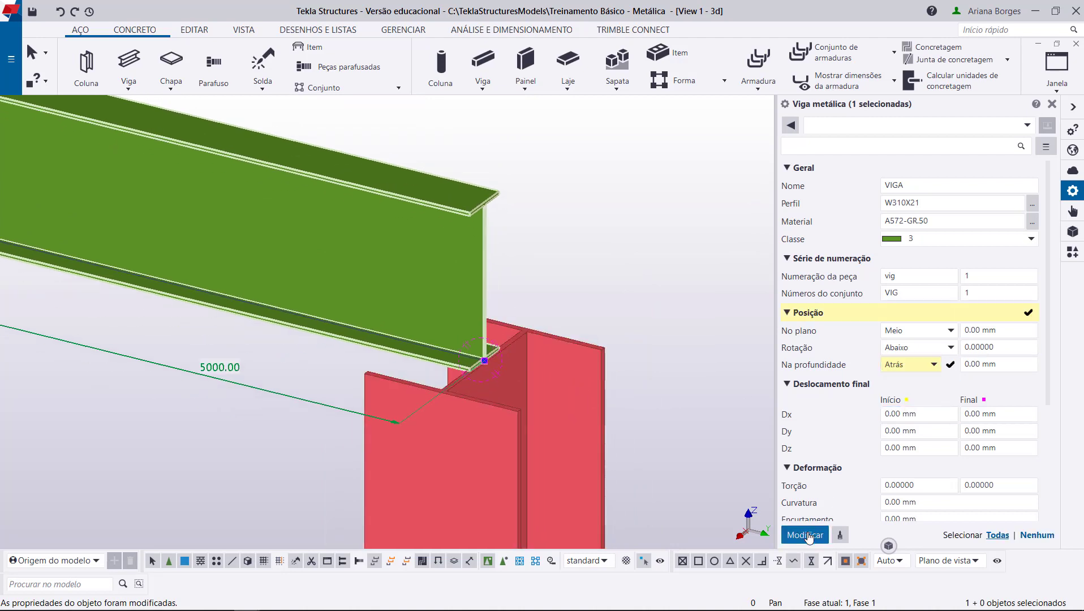
pyautogui.click(807, 536)
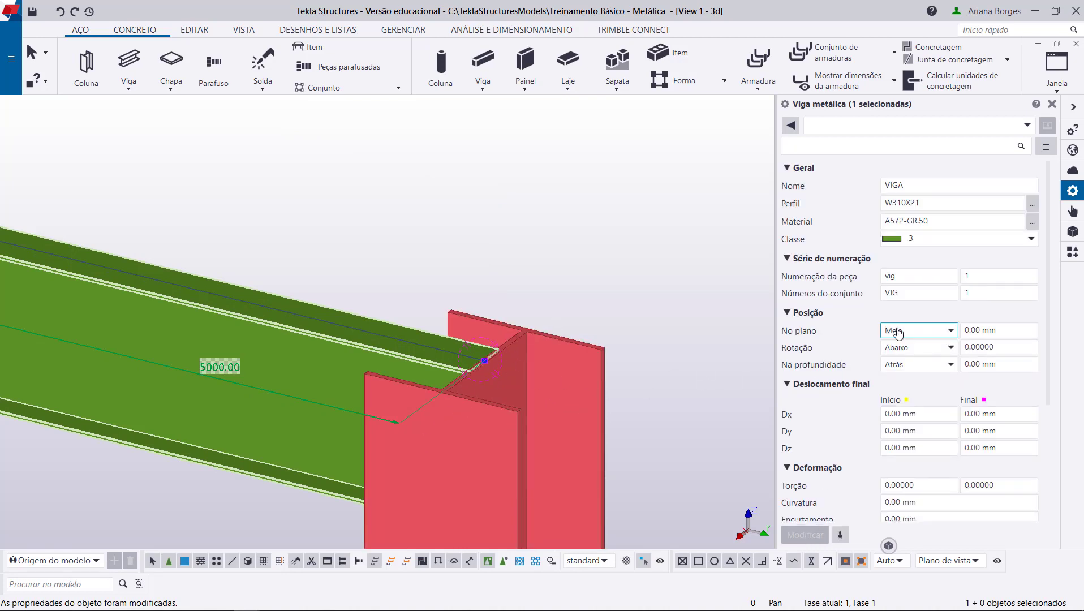
# Set the selected beam's in-plane position to Direita, apply it and inspect its end at column B/1.
pyautogui.click(919, 334)
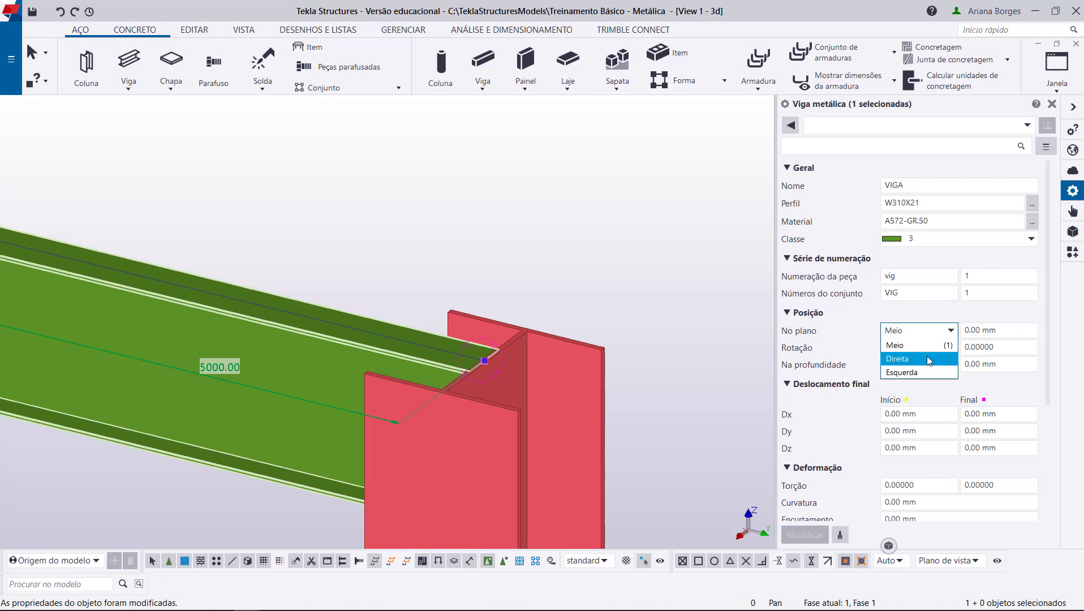
pyautogui.click(929, 359)
pyautogui.click(804, 535)
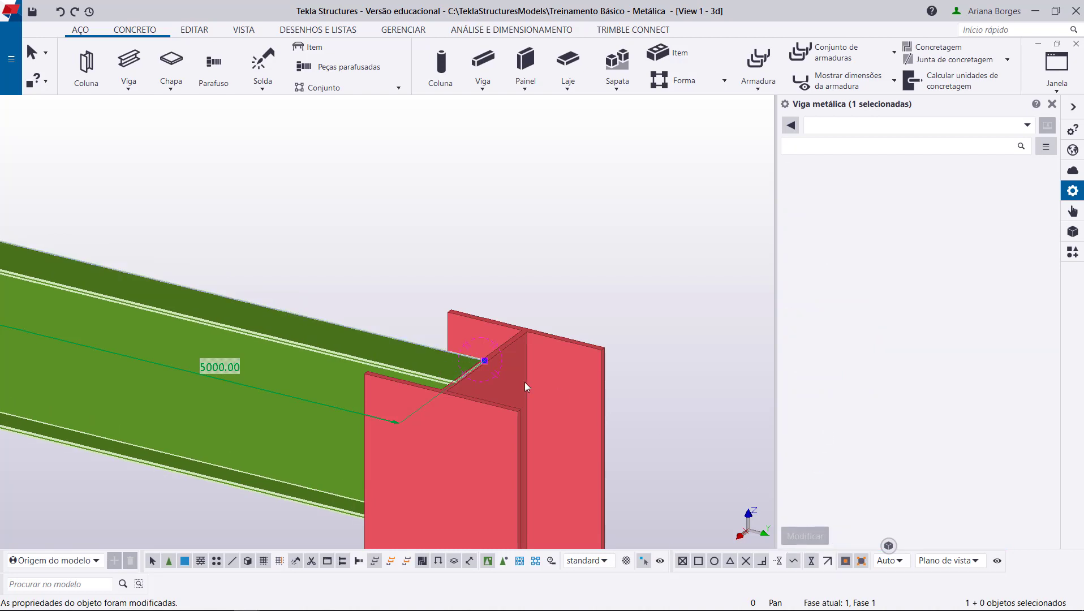
pyautogui.scroll(3, 481, 380)
pyautogui.scroll(2, 481, 377)
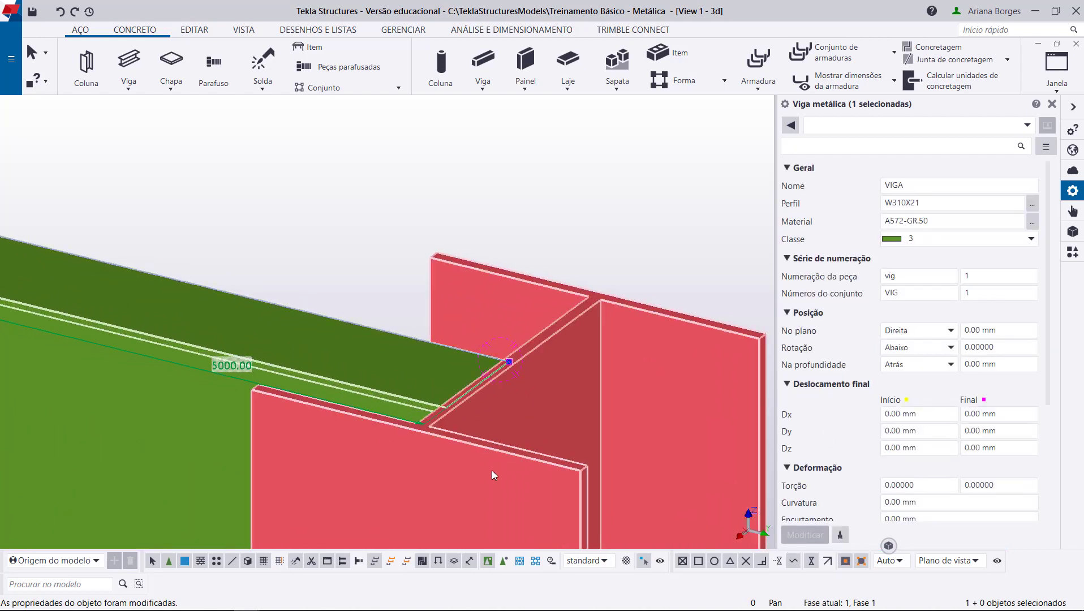
# Set the selected beam's in-plane position to Esquerda and apply the change.
pyautogui.click(922, 332)
pyautogui.click(932, 374)
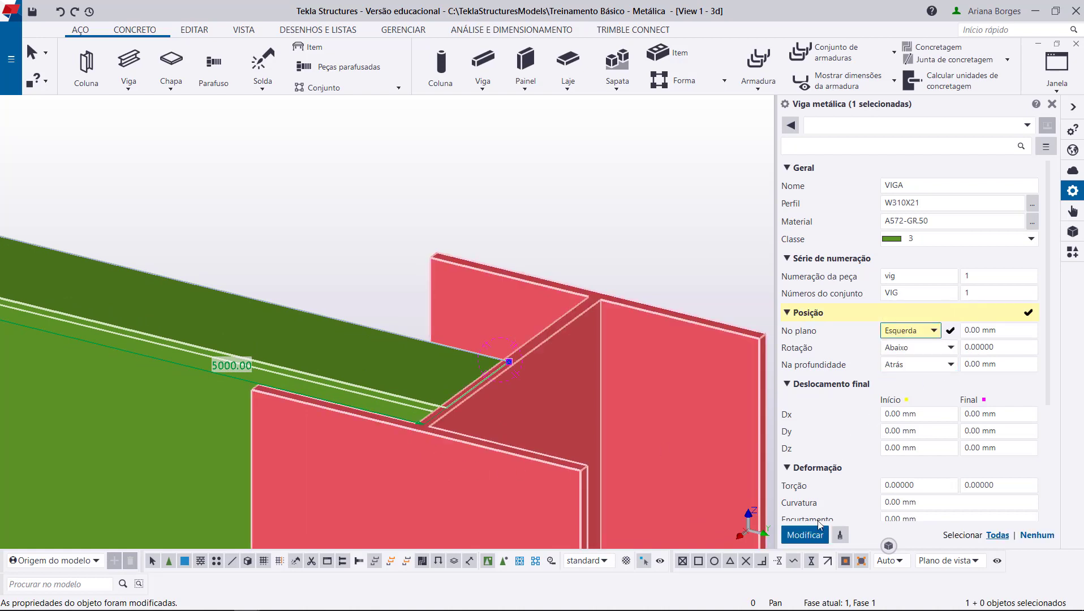
pyautogui.click(806, 535)
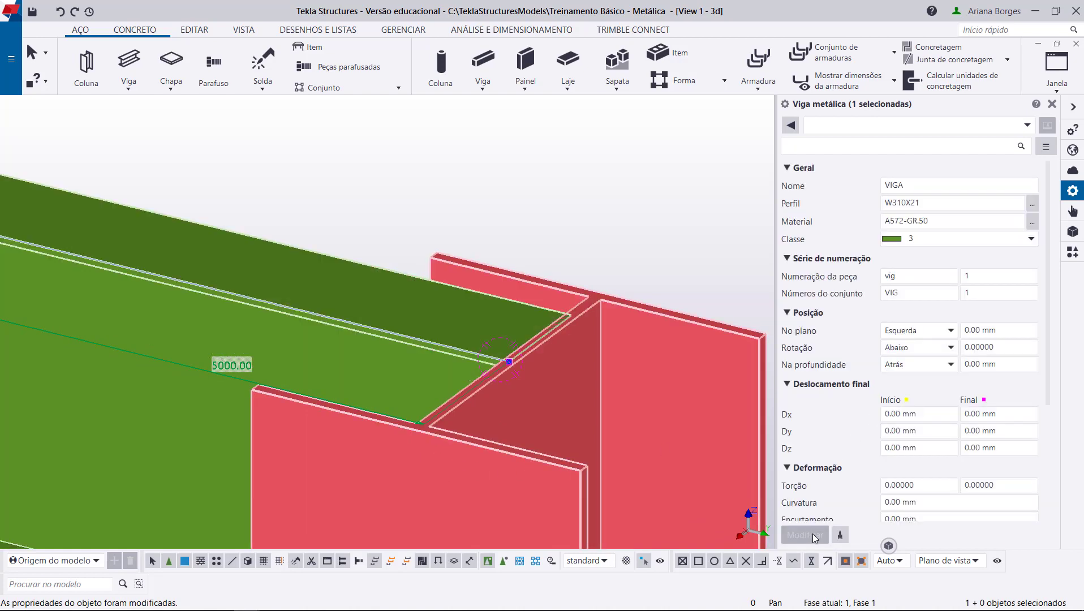
# Switch the selected beam's in-plane position back to Direita and apply the change.
pyautogui.click(918, 331)
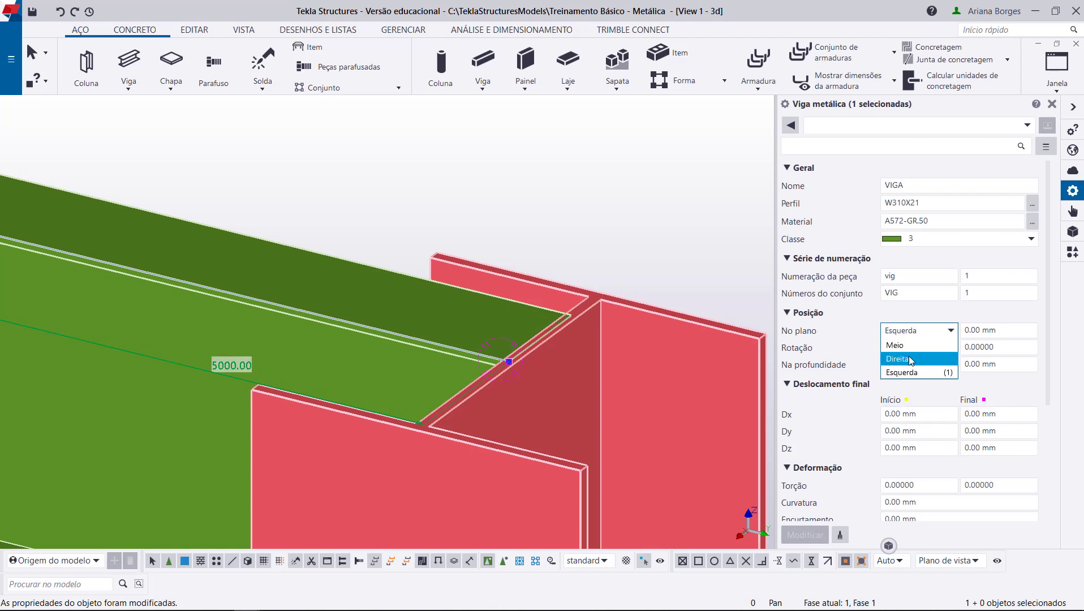
pyautogui.click(900, 357)
pyautogui.click(819, 535)
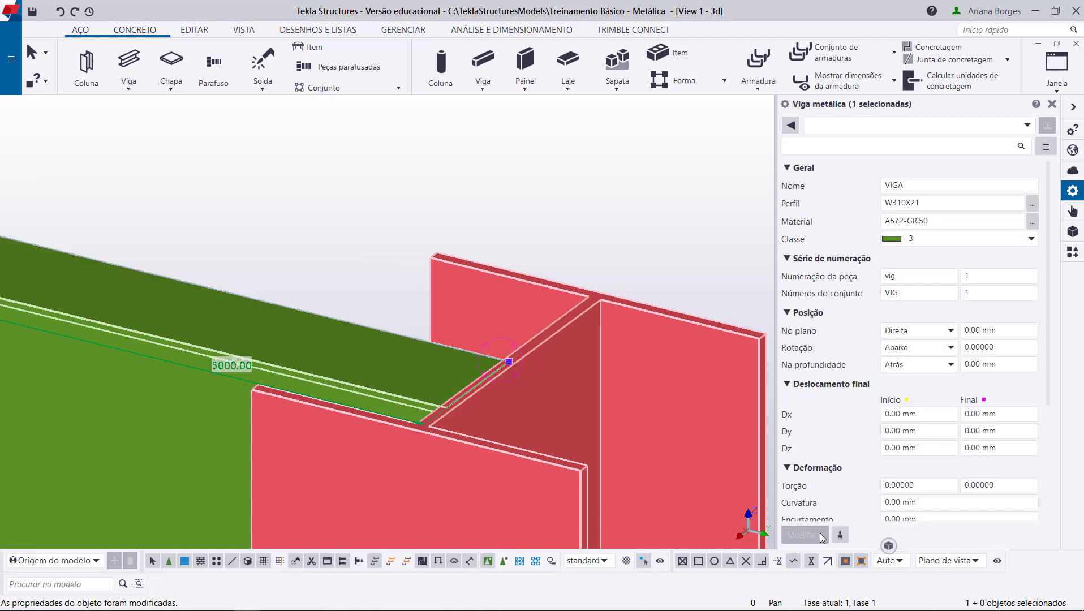
# Set the selected beam's in-plane position to Meio, apply it and inspect the flange end at column B/1.
pyautogui.click(908, 331)
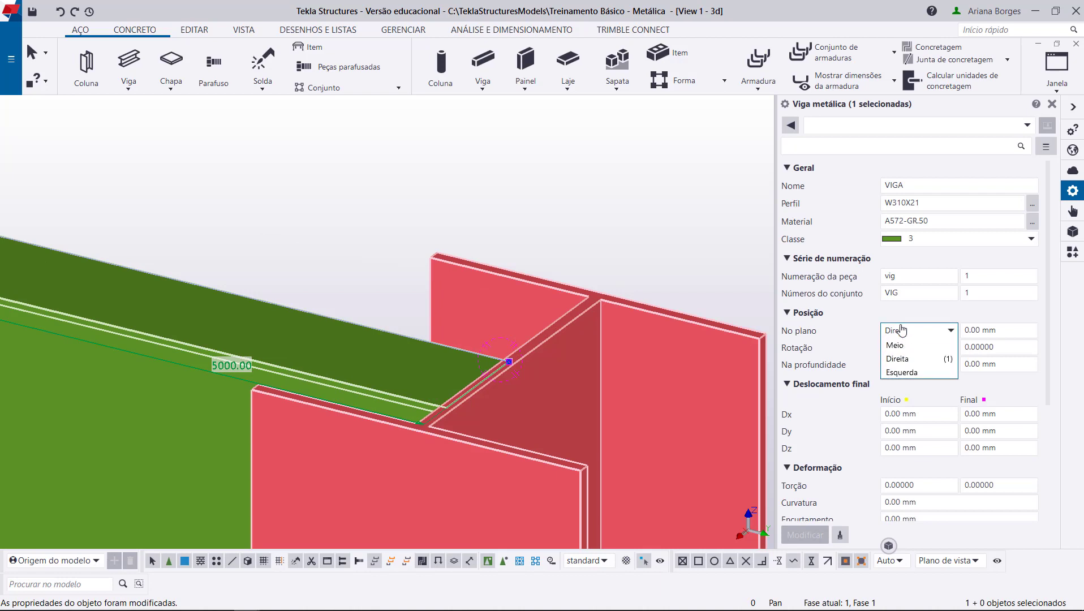
pyautogui.click(907, 346)
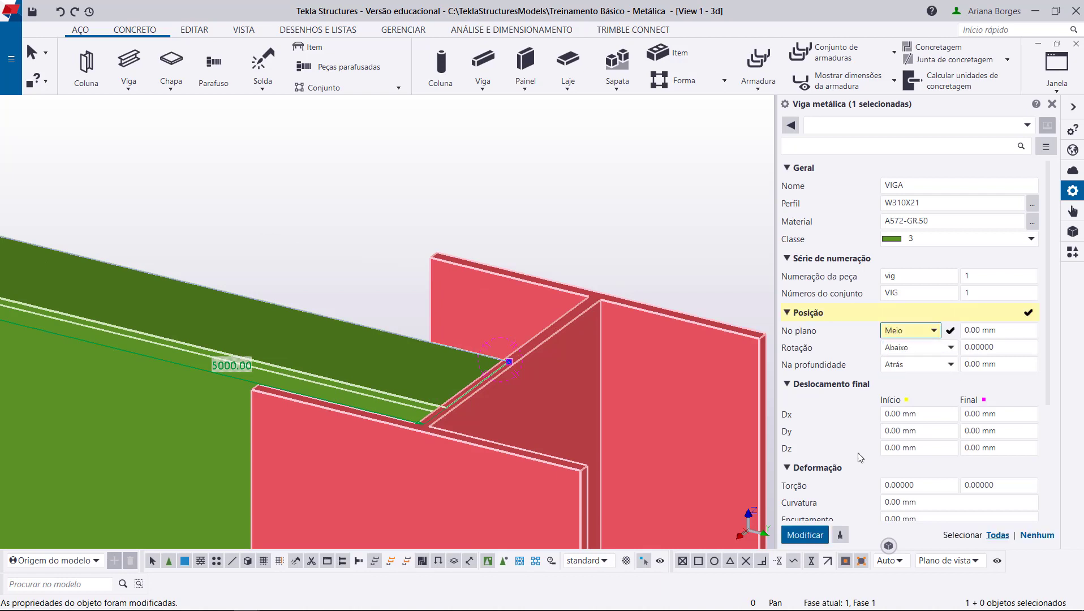
pyautogui.click(820, 534)
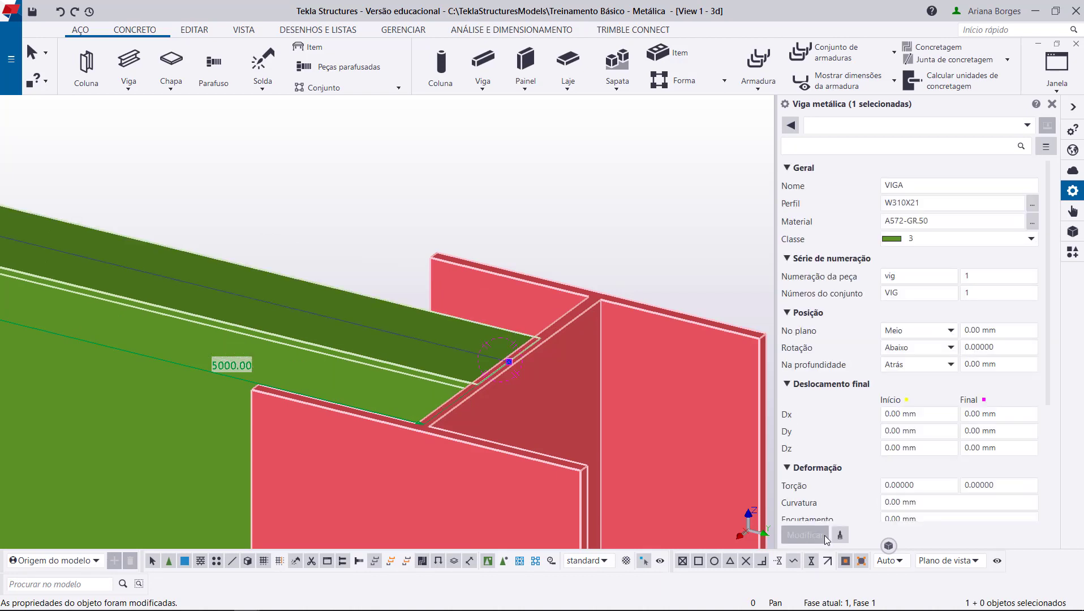
pyautogui.scroll(-3, 487, 383)
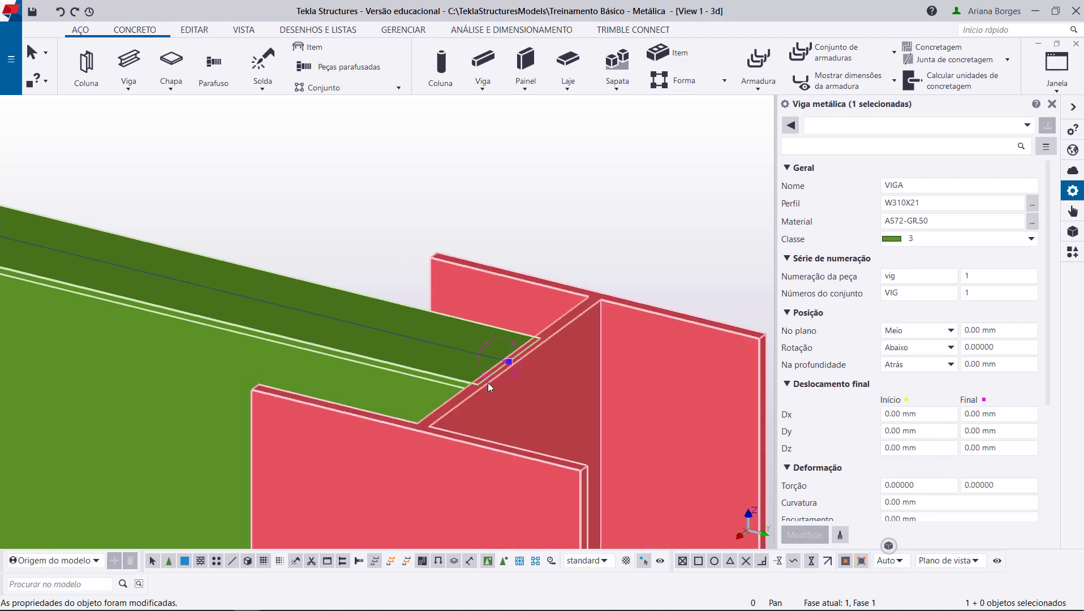
pyautogui.scroll(6, 493, 411)
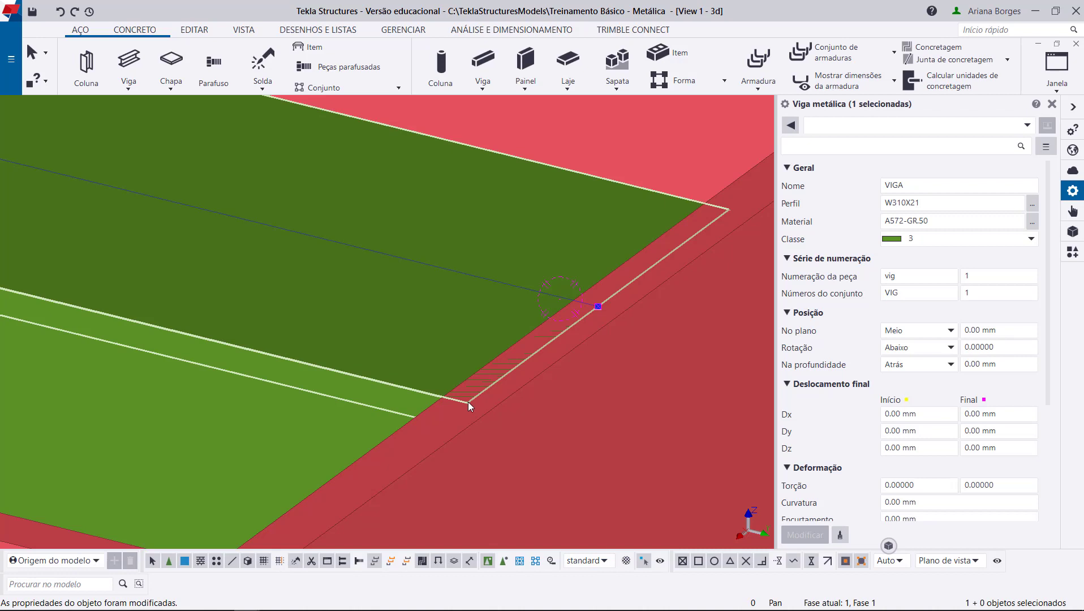
pyautogui.scroll(-6, 476, 390)
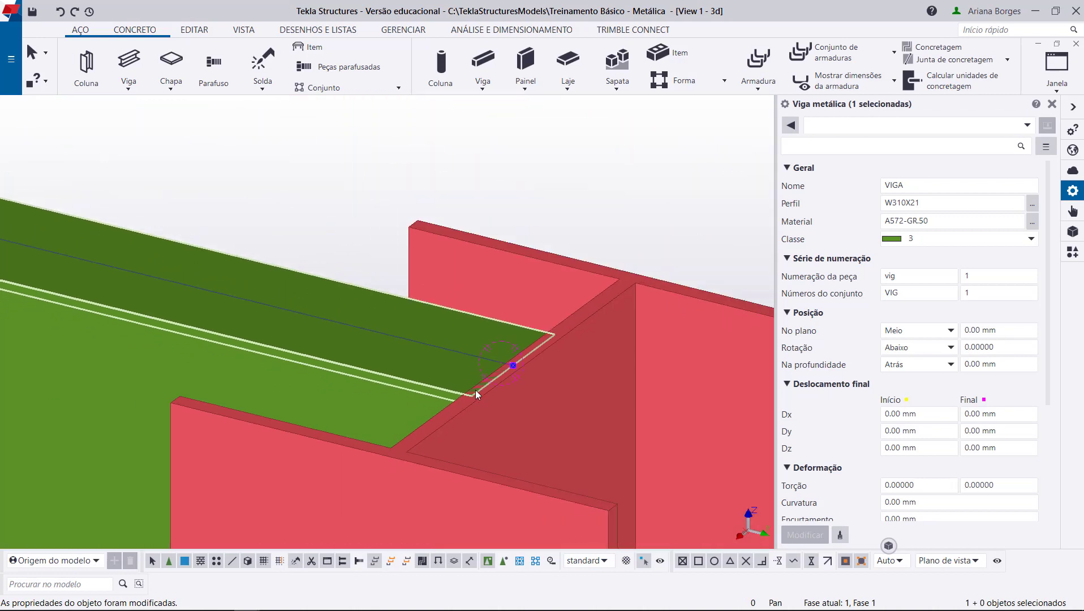
# Place a W310X21 steel beam between the top end points of the columns at B/1 and C/1.
pyautogui.scroll(-8, 475, 390)
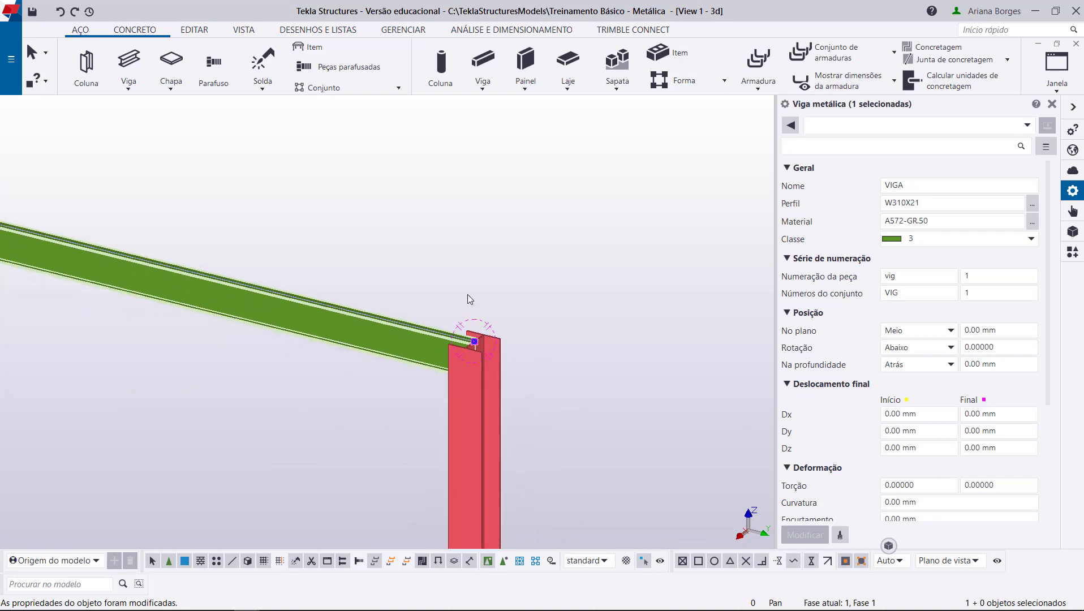
pyautogui.scroll(-4, 477, 294)
pyautogui.moveTo(504, 351); pyautogui.dragTo(479, 173, button='middle')
pyautogui.scroll(-5, 496, 300)
pyautogui.moveTo(491, 291); pyautogui.dragTo(473, 287, button='middle')
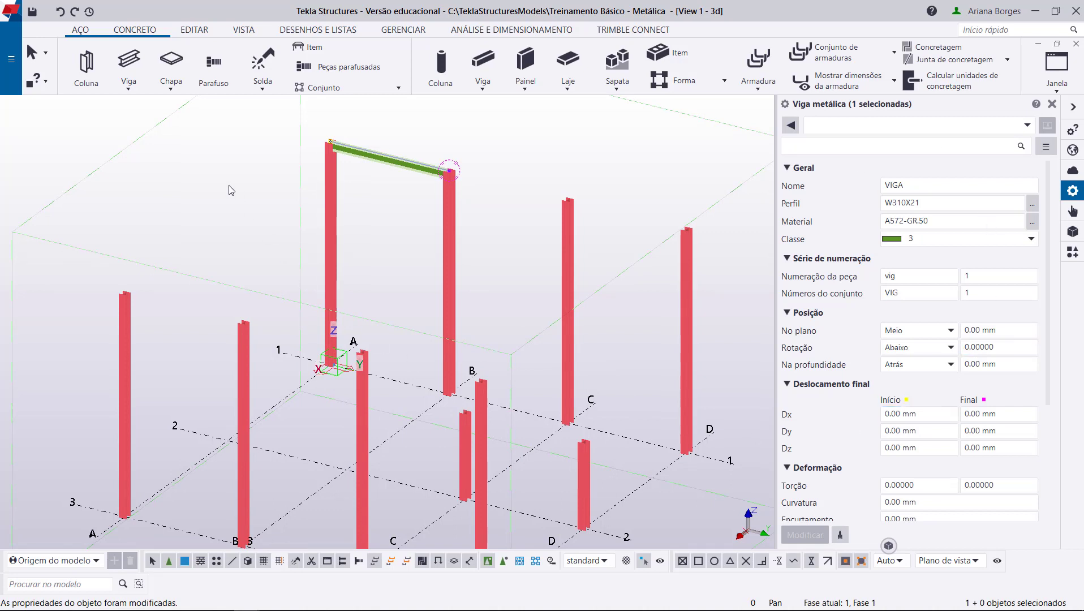
pyautogui.click(137, 56)
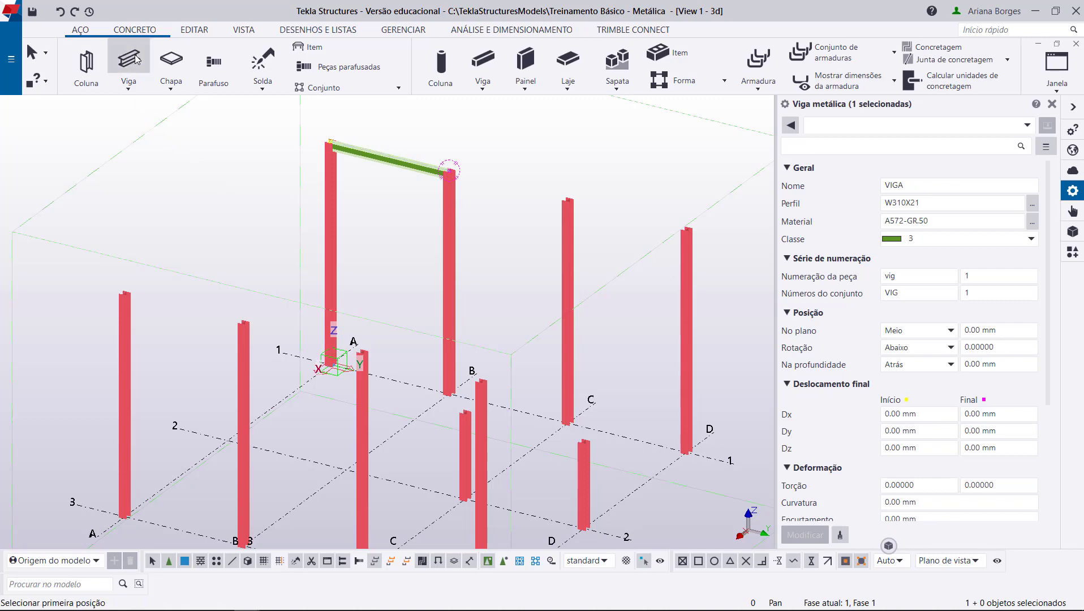
pyautogui.scroll(5, 365, 188)
pyautogui.scroll(3, 334, 213)
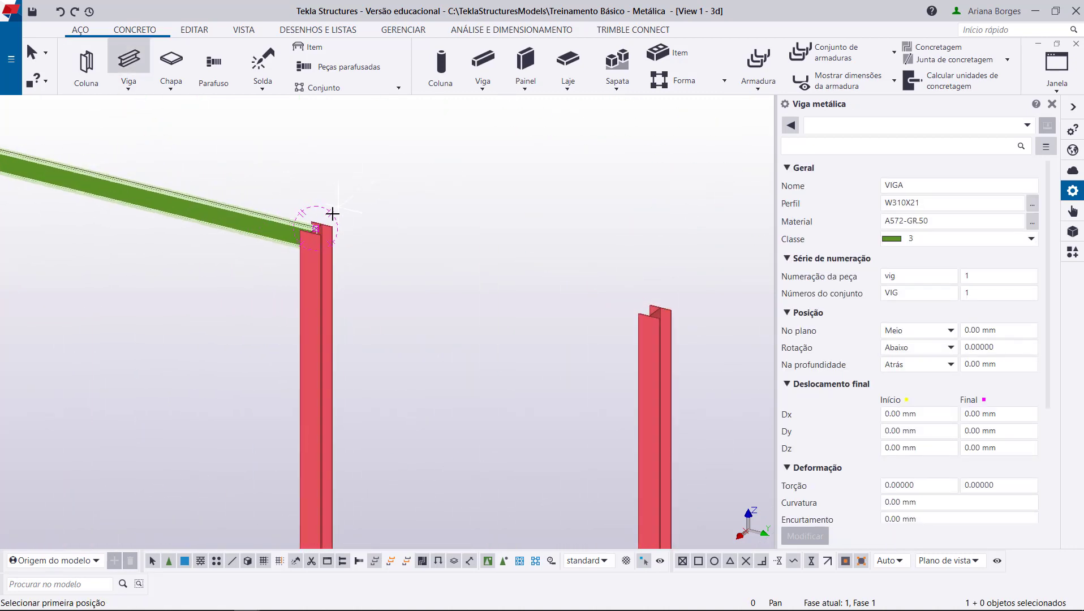
pyautogui.click(317, 225)
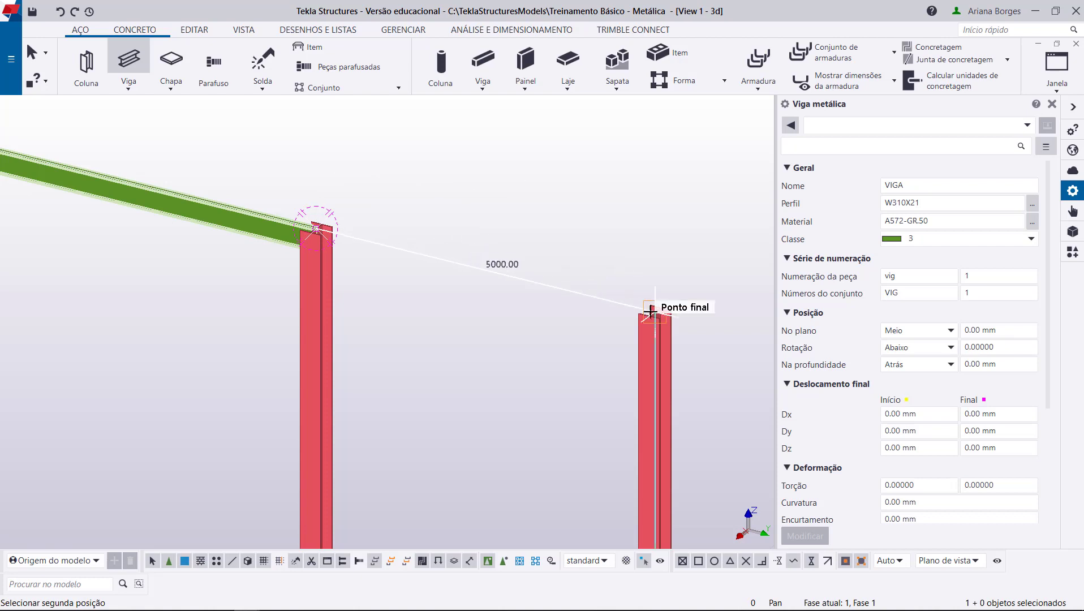
pyautogui.click(652, 311)
# Place a W310X21 steel beam between the top end points of the columns at C/1 and D/1.
pyautogui.click(652, 312)
pyautogui.moveTo(652, 311); pyautogui.dragTo(294, 198, button='middle')
pyautogui.click(633, 287)
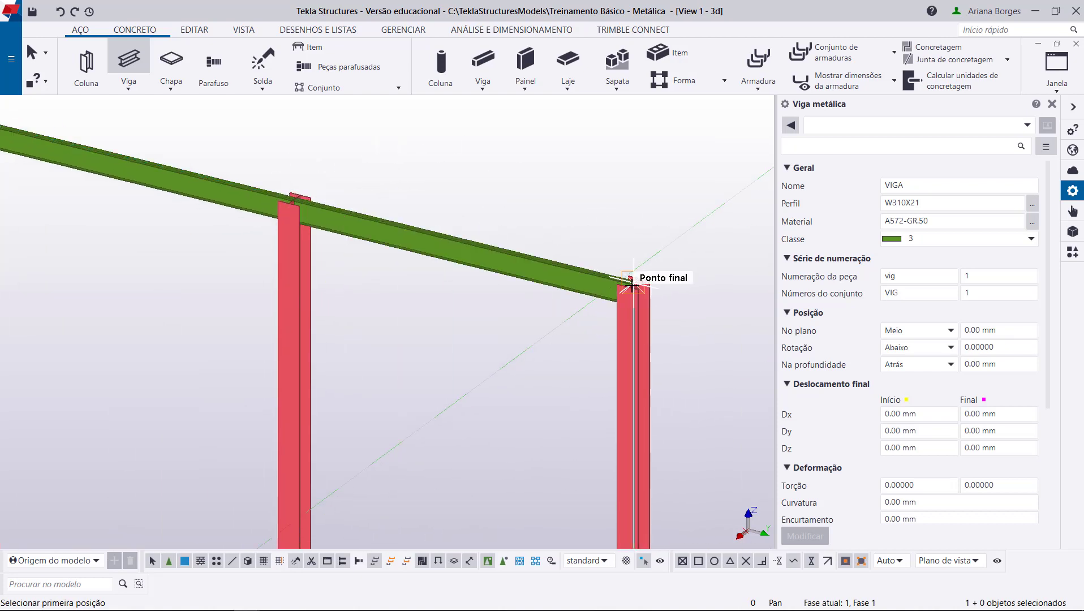
pyautogui.scroll(-6, 441, 209)
pyautogui.moveTo(255, 342); pyautogui.dragTo(399, 368, button='middle')
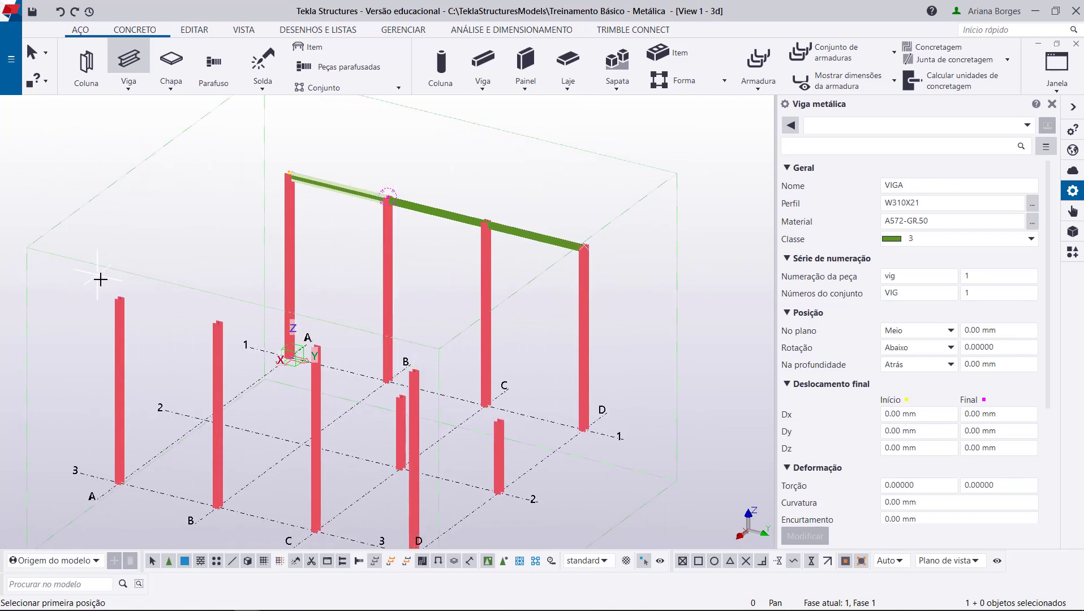
# Place W310X21 steel beams between the column tops at A/3 and B/3 and between those at B/3 and C/3.
pyautogui.scroll(6, 124, 300)
pyautogui.click(137, 310)
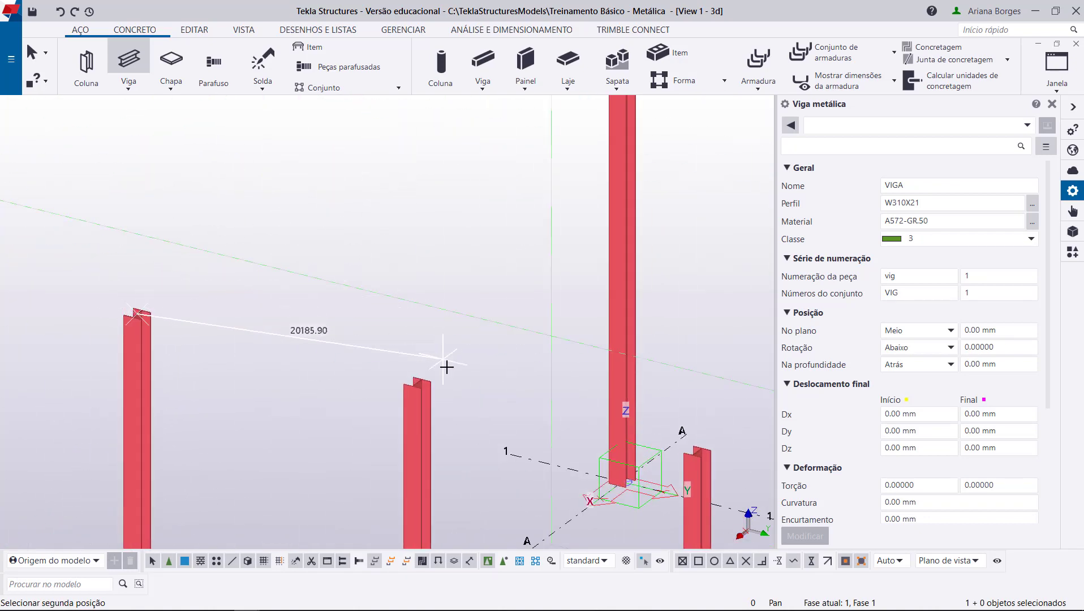
pyautogui.click(417, 386)
pyautogui.click(417, 387)
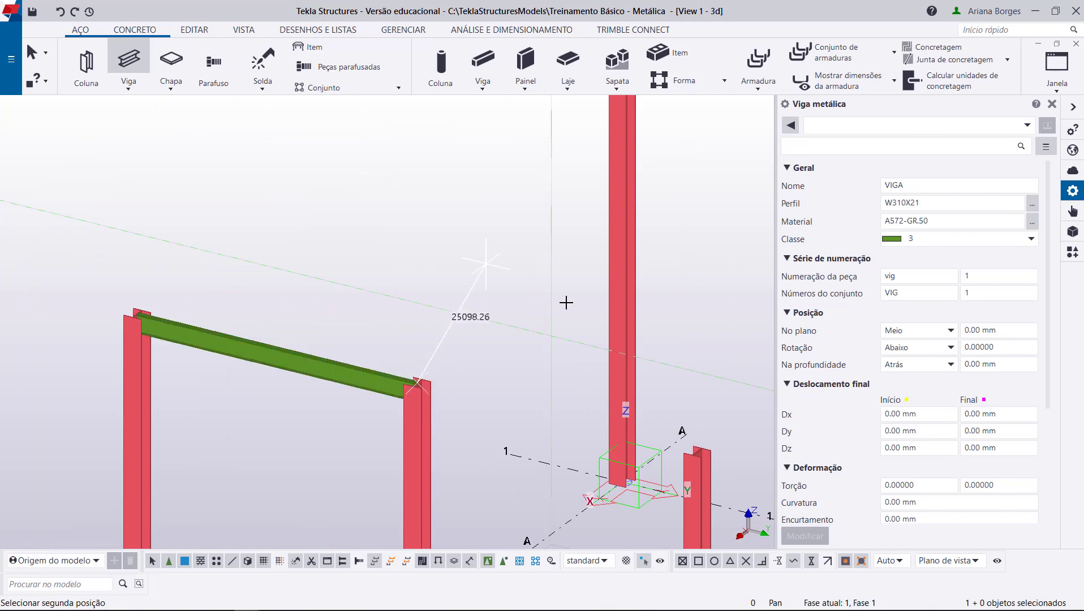
pyautogui.click(696, 452)
# Place a W310X21 steel beam between the top end points of the columns at C/3 and D/3, and end the beam command.
pyautogui.moveTo(627, 421); pyautogui.dragTo(245, 240, button='middle')
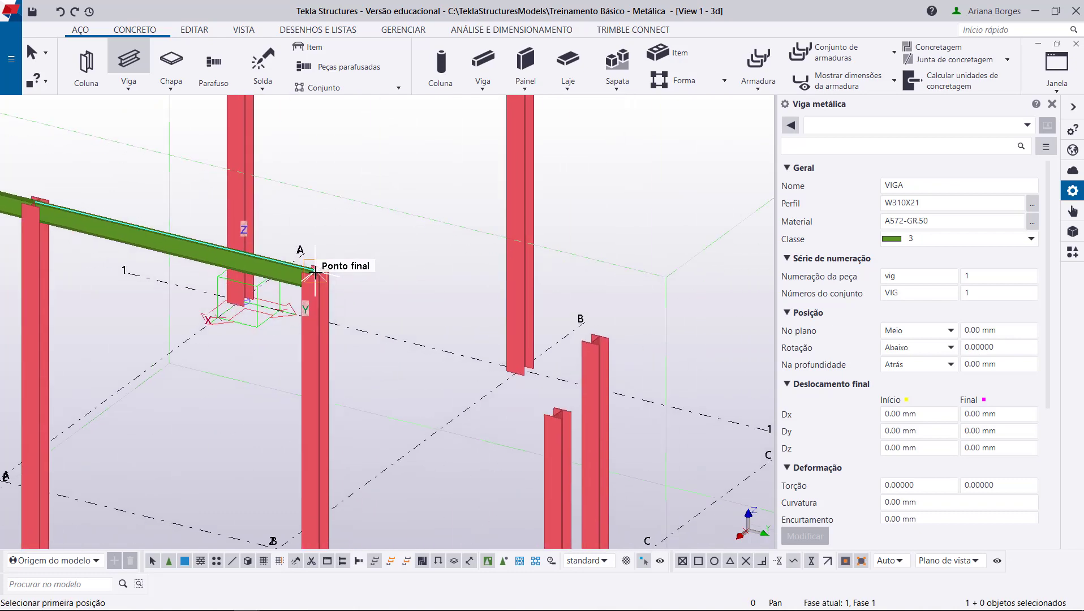
pyautogui.click(321, 281)
pyautogui.scroll(-2, 566, 300)
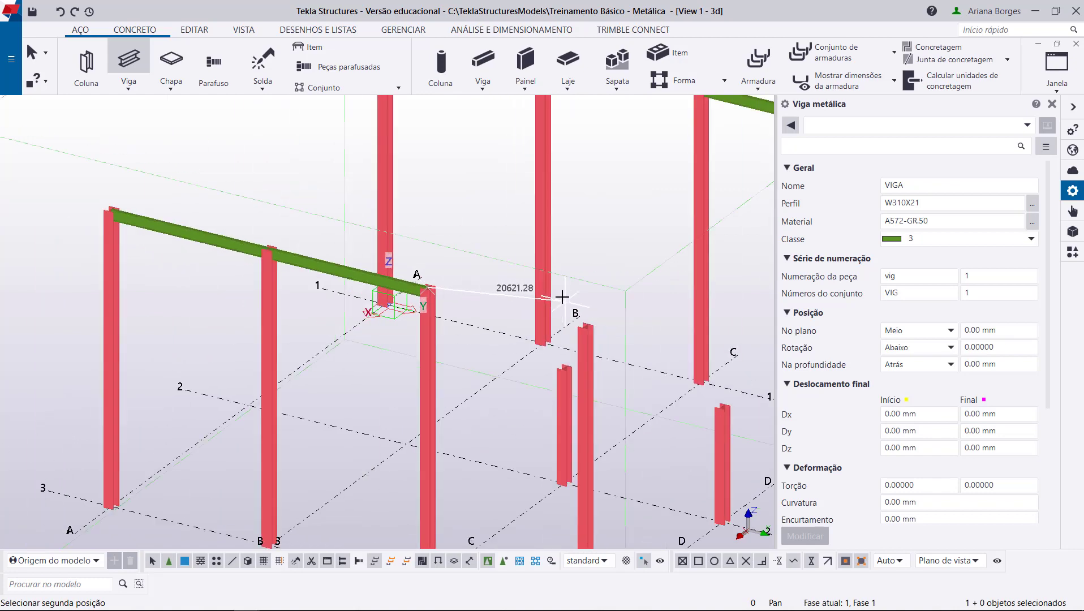
pyautogui.click(596, 327)
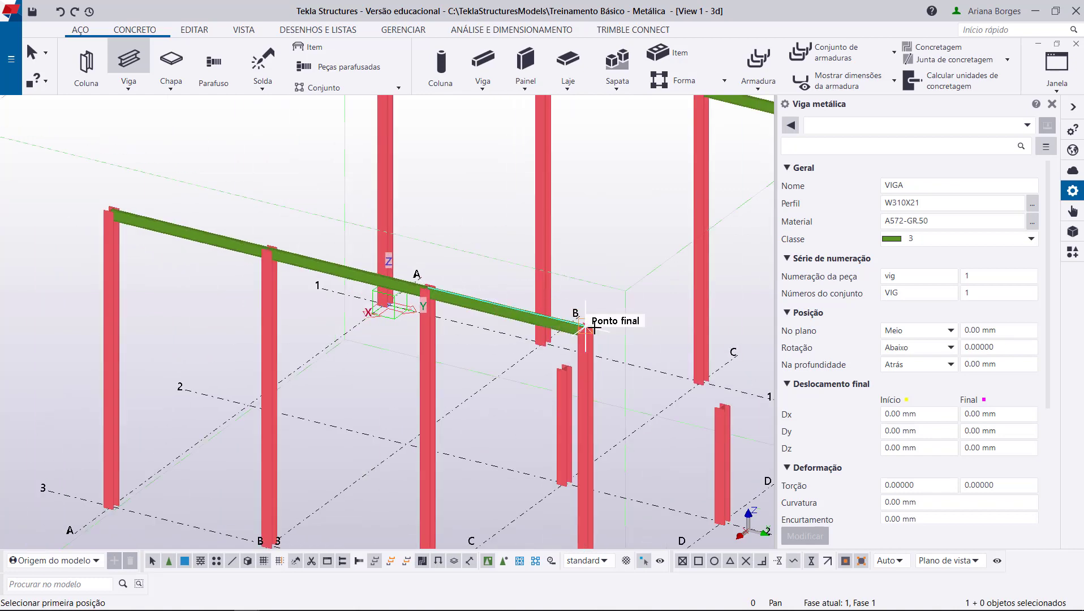
pyautogui.click(596, 327)
pyautogui.press('Escape')
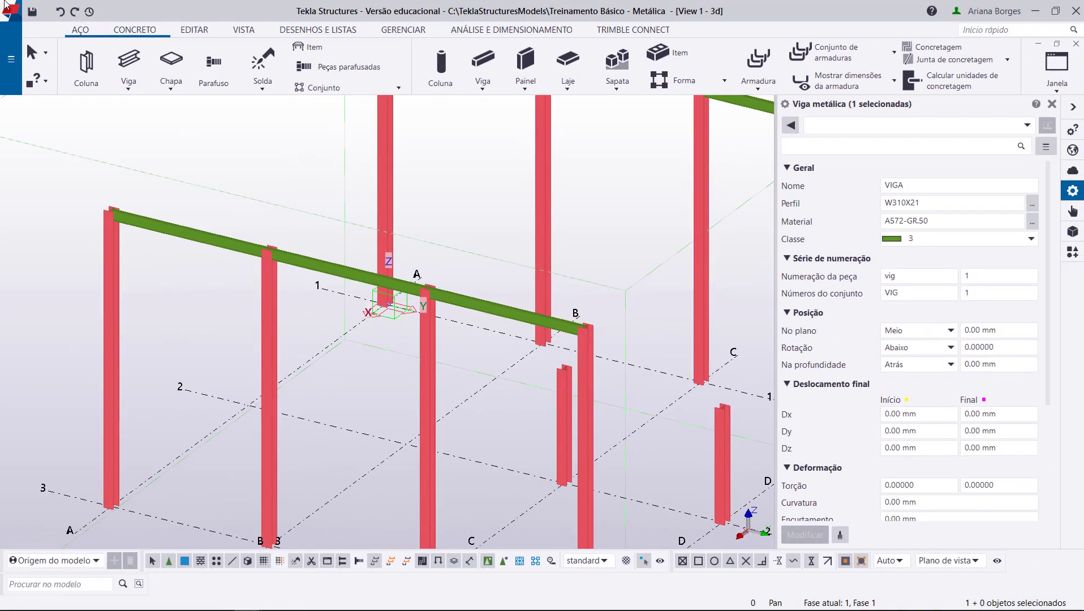
# Undo the placement of the three beams along axis 3.
pyautogui.click(61, 13)
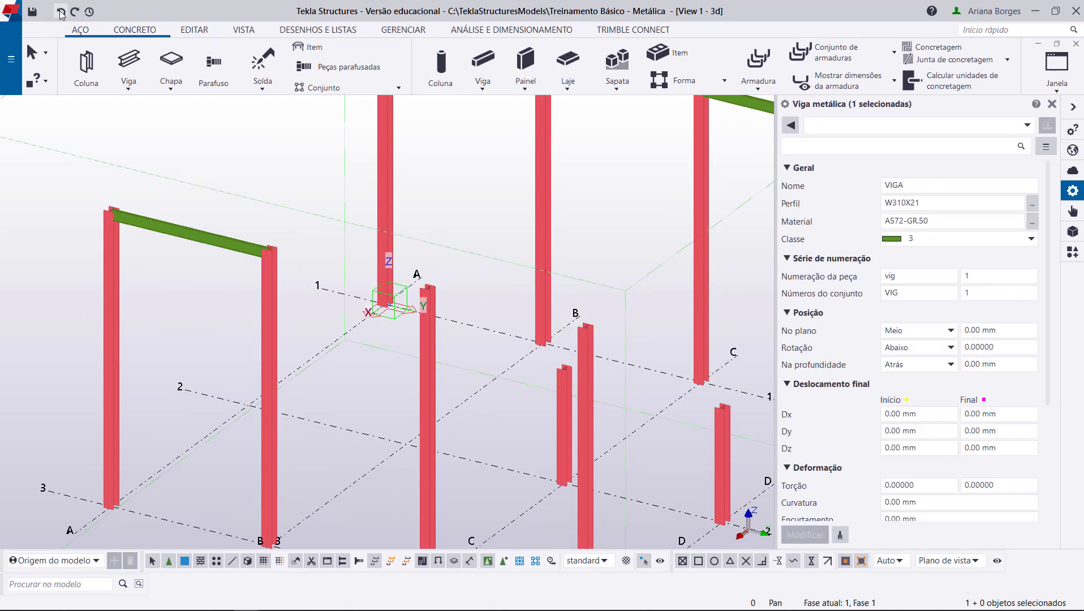
# Copy the three W310X21 beams between columns A and D on axis 1 to axis 3, using the grid line ends as reference points.
pyautogui.moveTo(403, 150); pyautogui.dragTo(331, 269, button='middle')
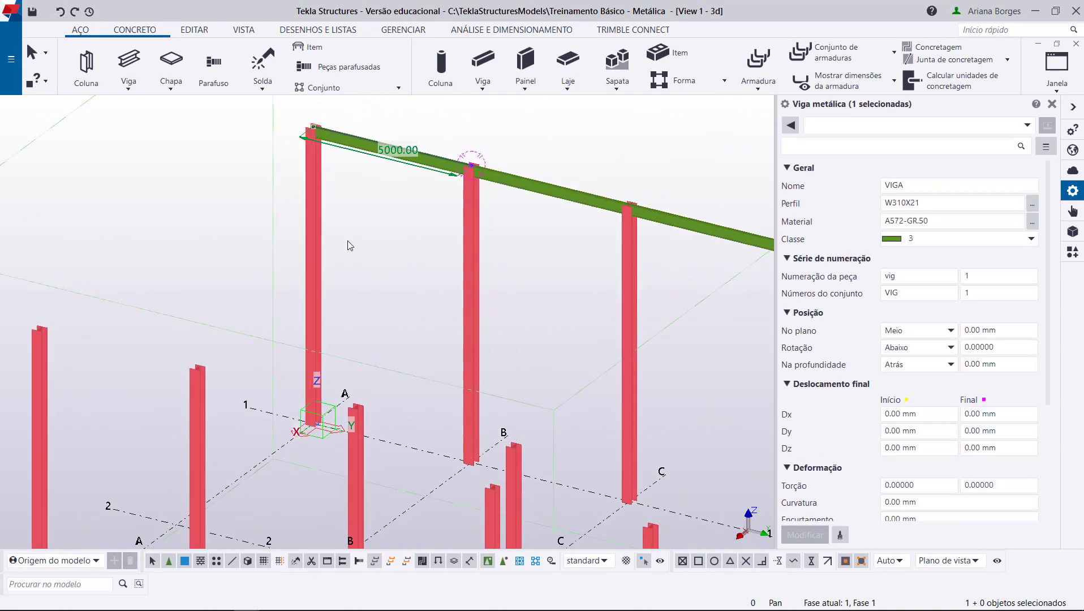
pyautogui.click(382, 143)
pyautogui.click(423, 160)
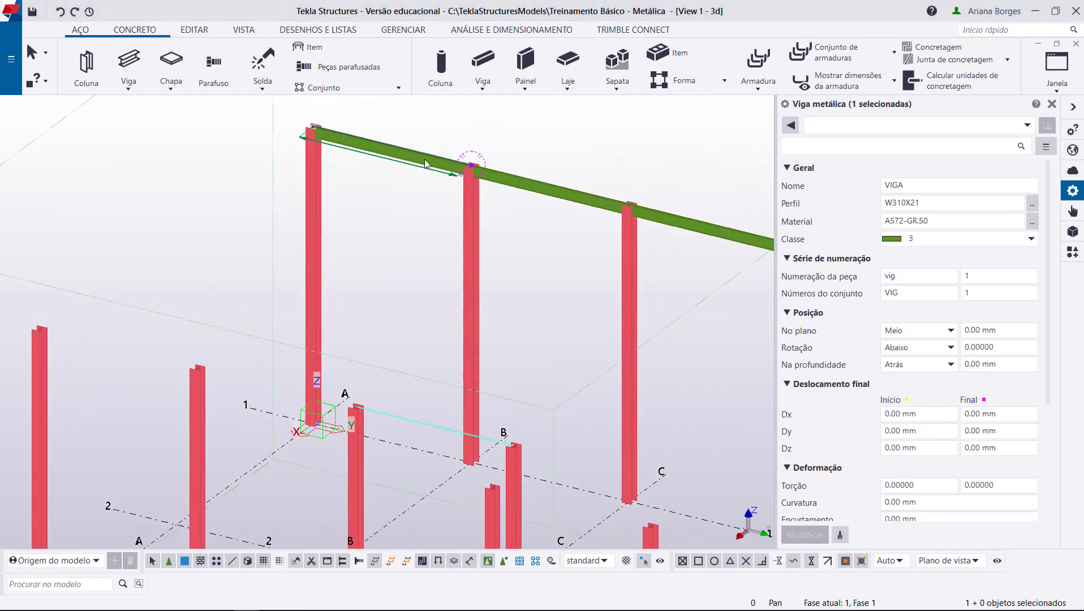
pyautogui.keyDown('ctrl'); pyautogui.click(533, 184); pyautogui.keyUp('ctrl')
pyautogui.keyDown('ctrl'); pyautogui.click(727, 227); pyautogui.keyUp('ctrl')
pyautogui.scroll(-2, 531, 192)
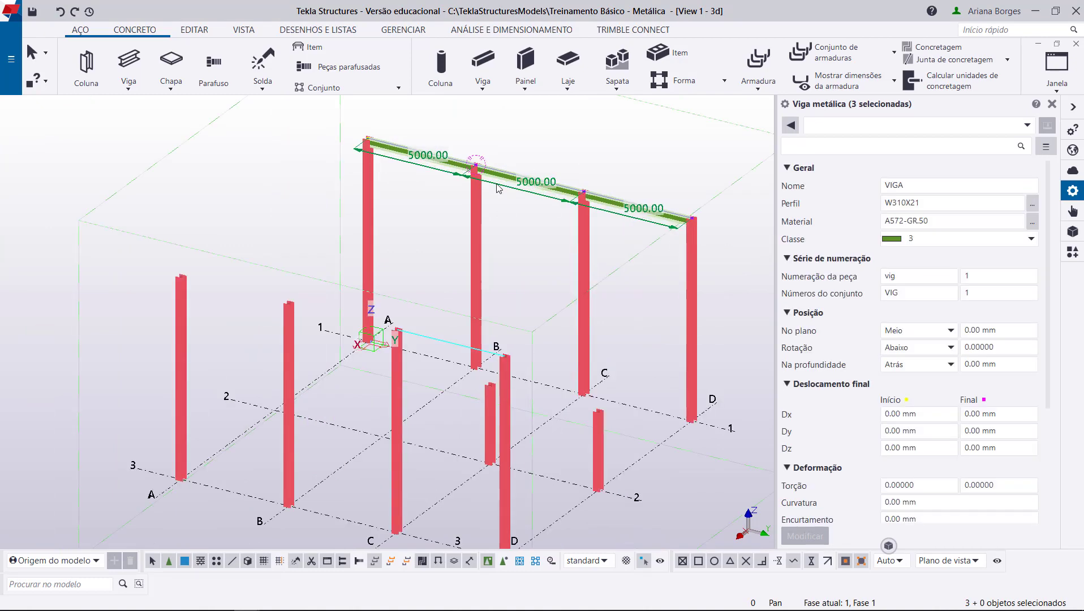
pyautogui.scroll(-1, 531, 192)
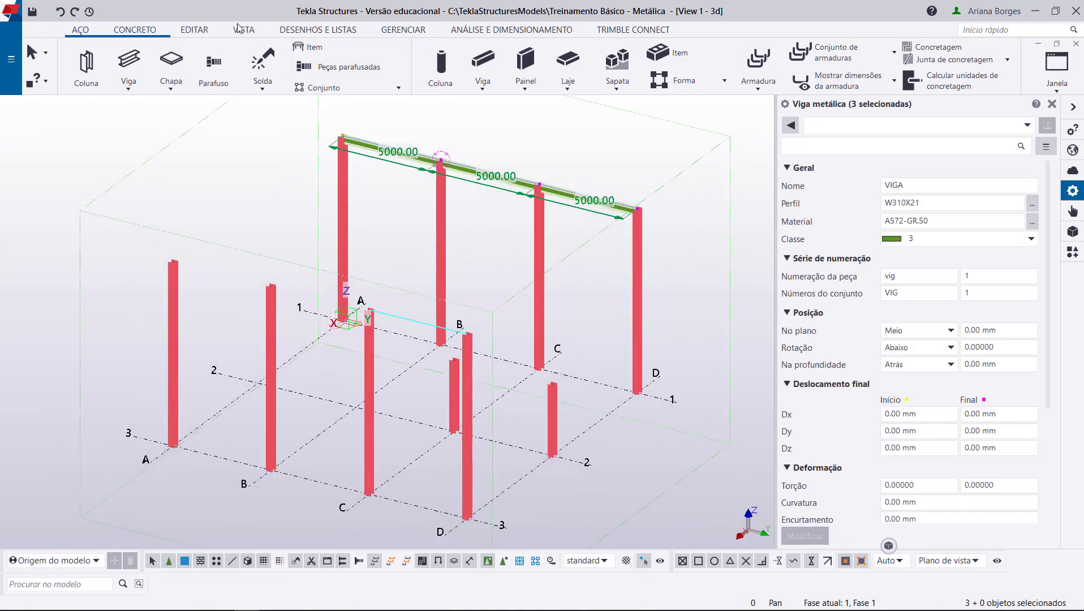
pyautogui.click(196, 31)
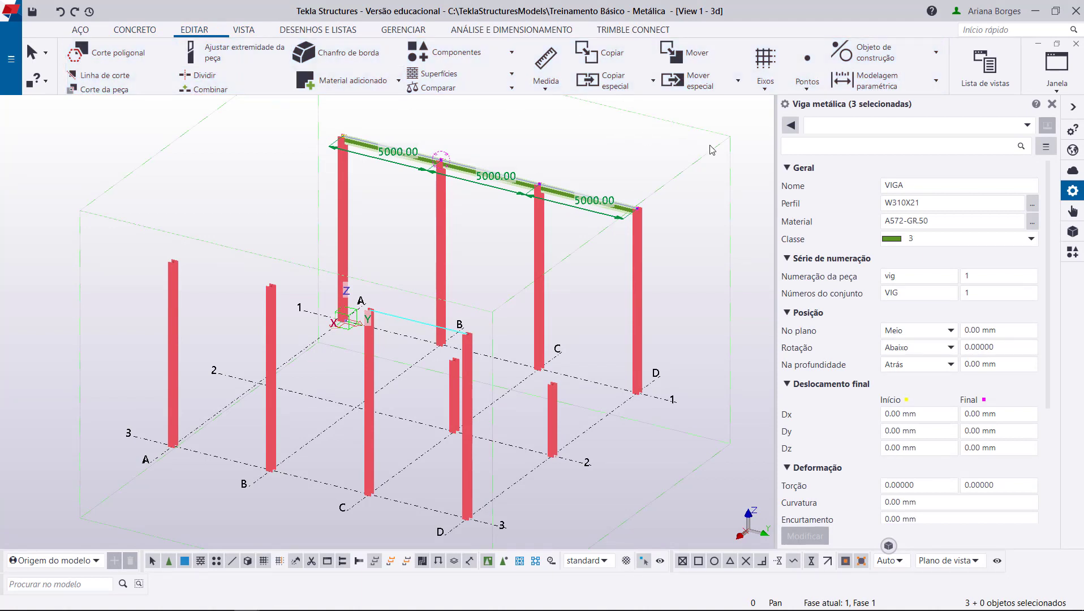
pyautogui.click(616, 57)
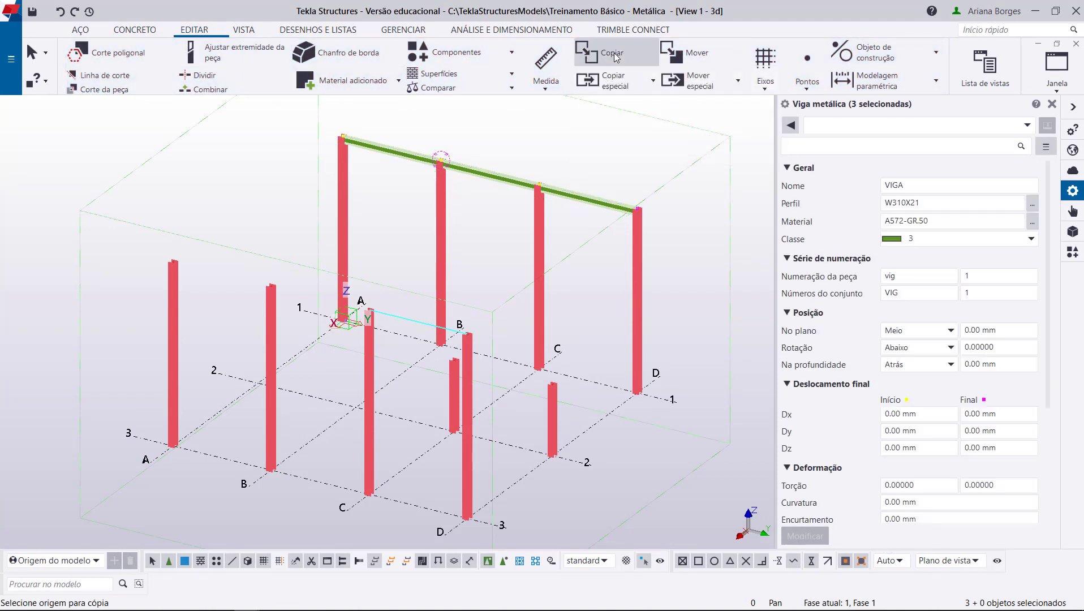
pyautogui.click(676, 398)
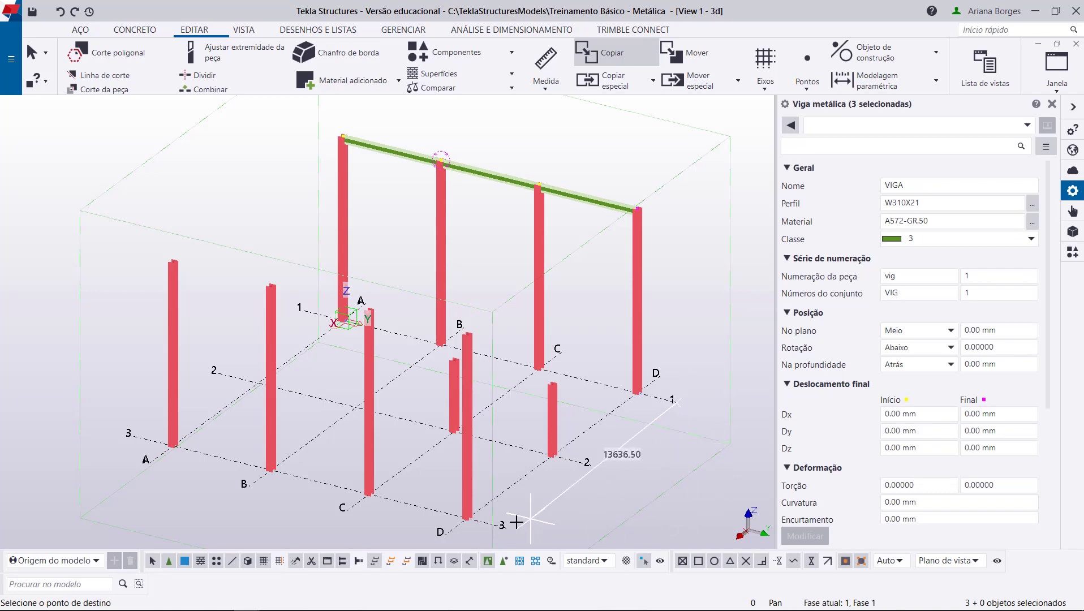
pyautogui.rightClick(239, 180)
pyautogui.click(266, 189)
pyautogui.scroll(5, 159, 258)
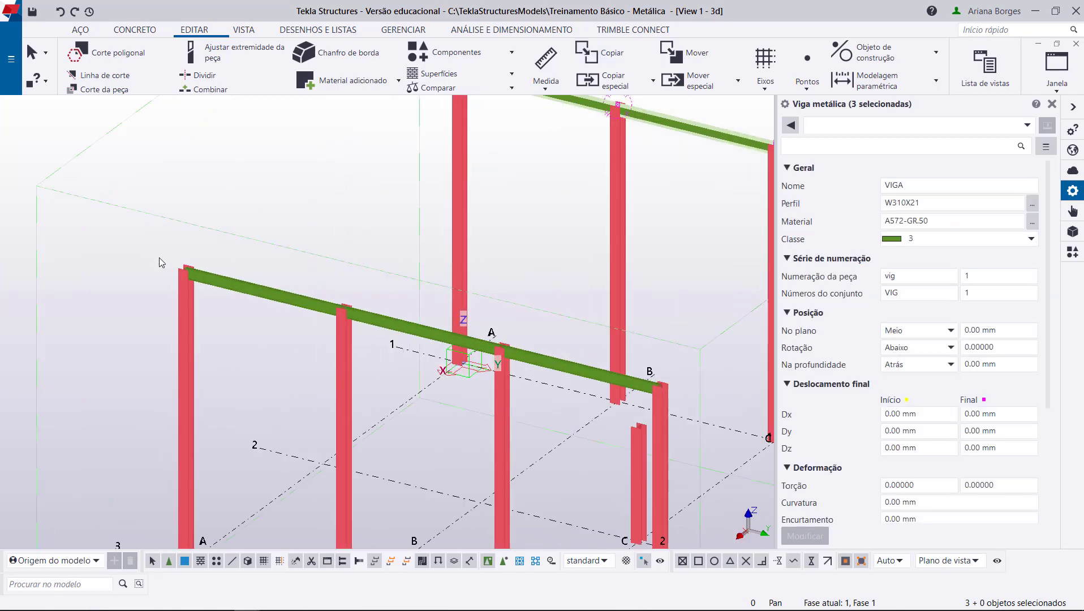
pyautogui.scroll(4, 213, 288)
pyautogui.keyDown('ctrl'); pyautogui.moveTo(209, 292); pyautogui.dragTo(332, 368, button='middle'); pyautogui.keyUp('ctrl')
pyautogui.scroll(-10, 332, 367)
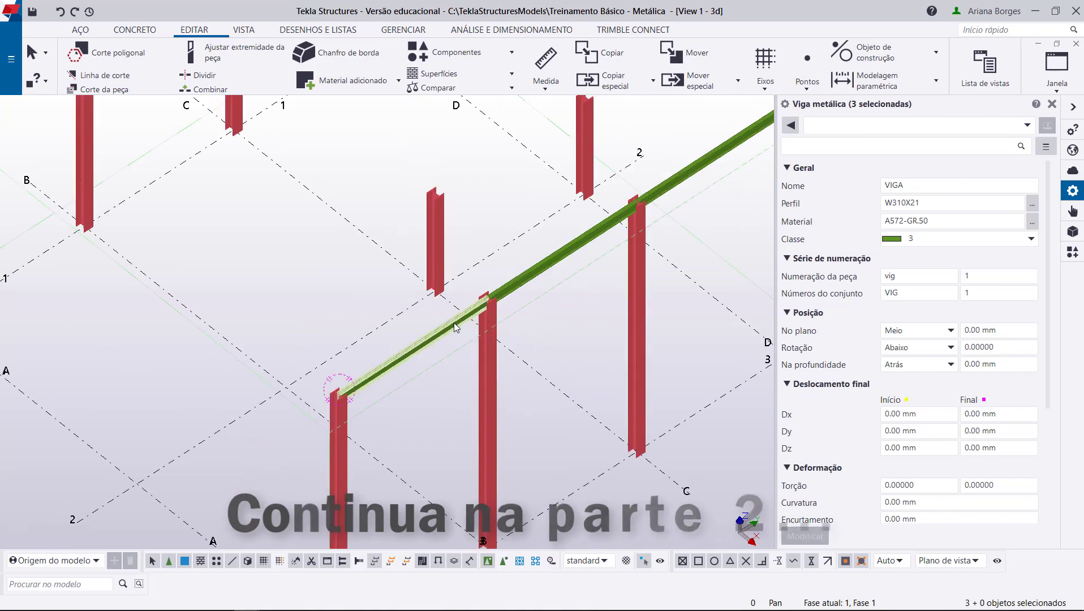